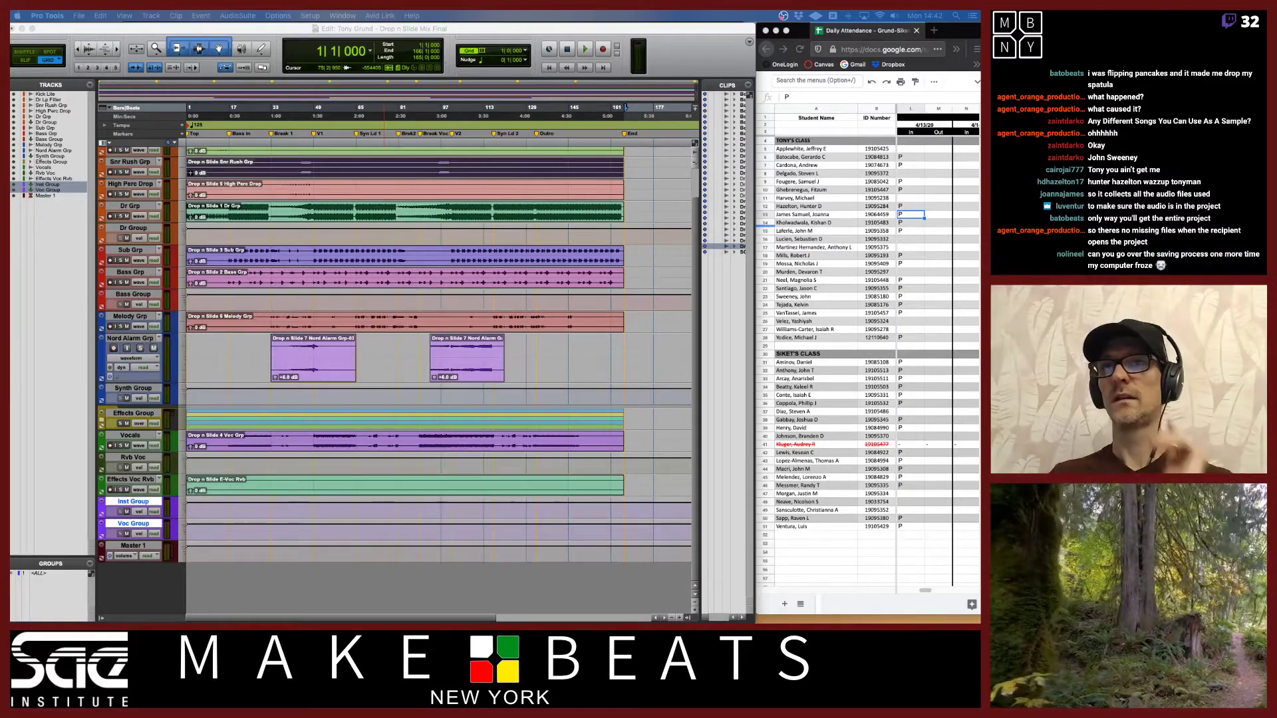
click(243, 30)
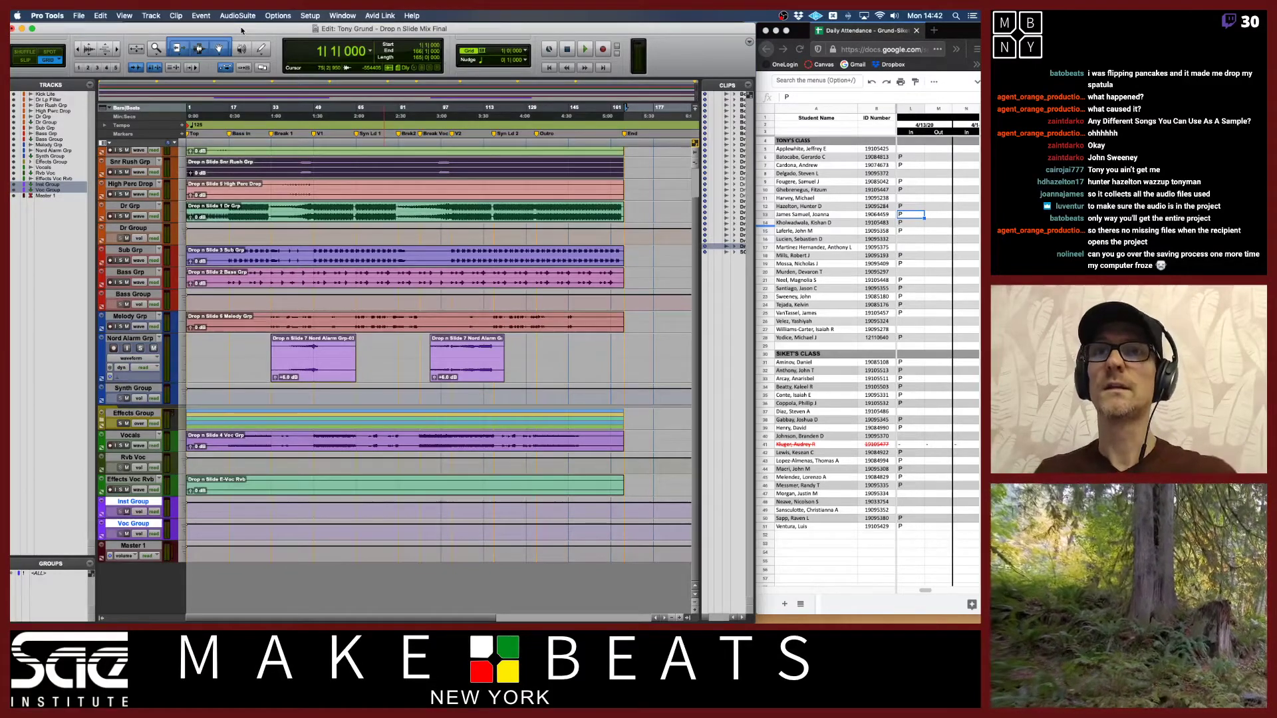
click(79, 15)
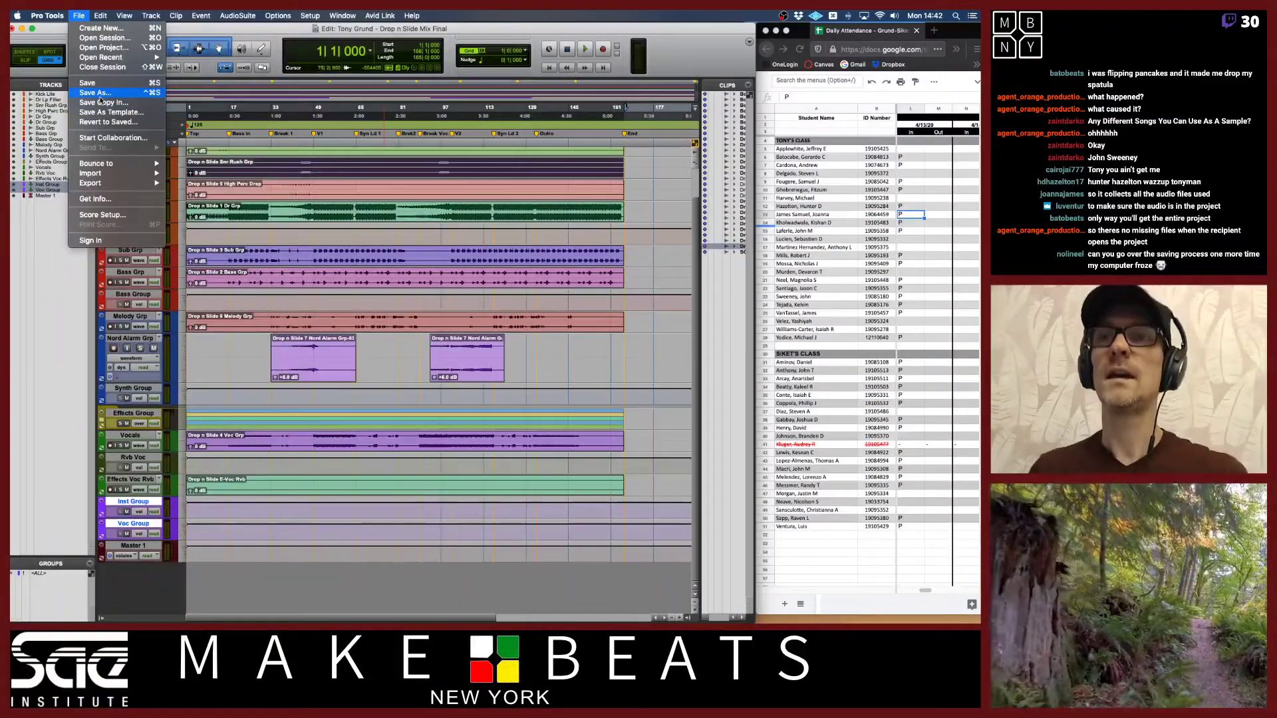
click(292, 29)
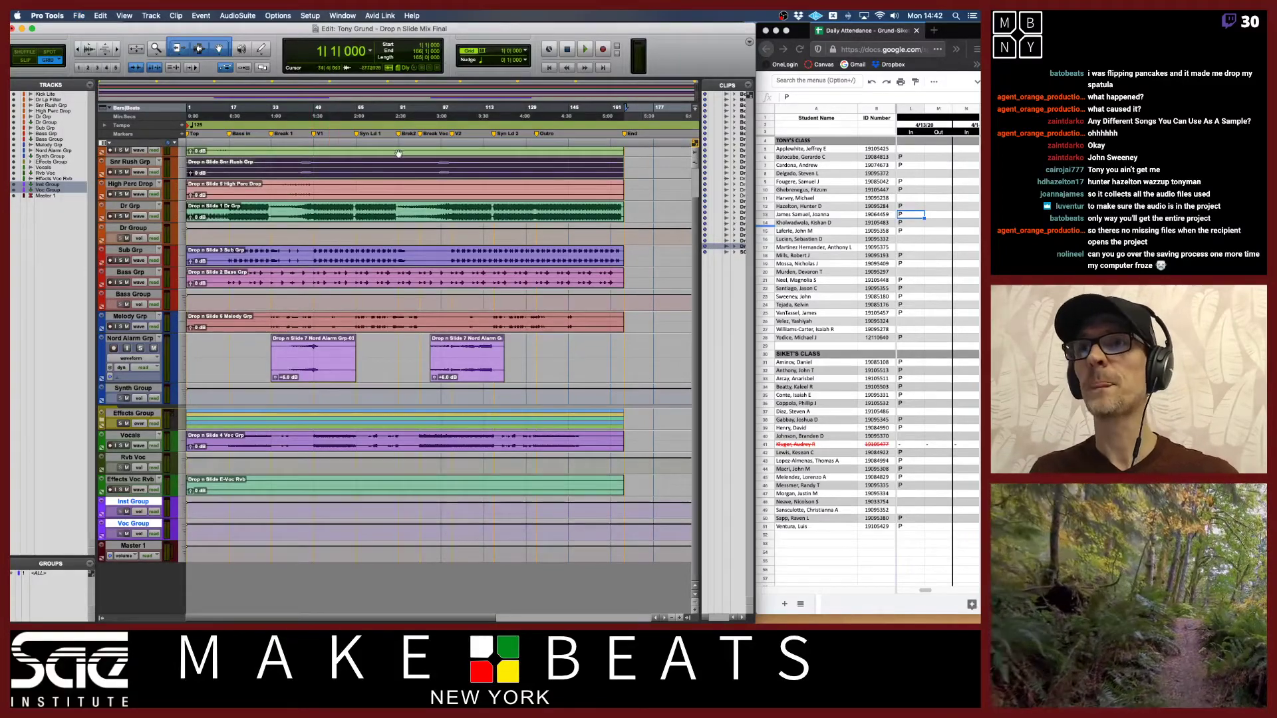
key(super+equal)
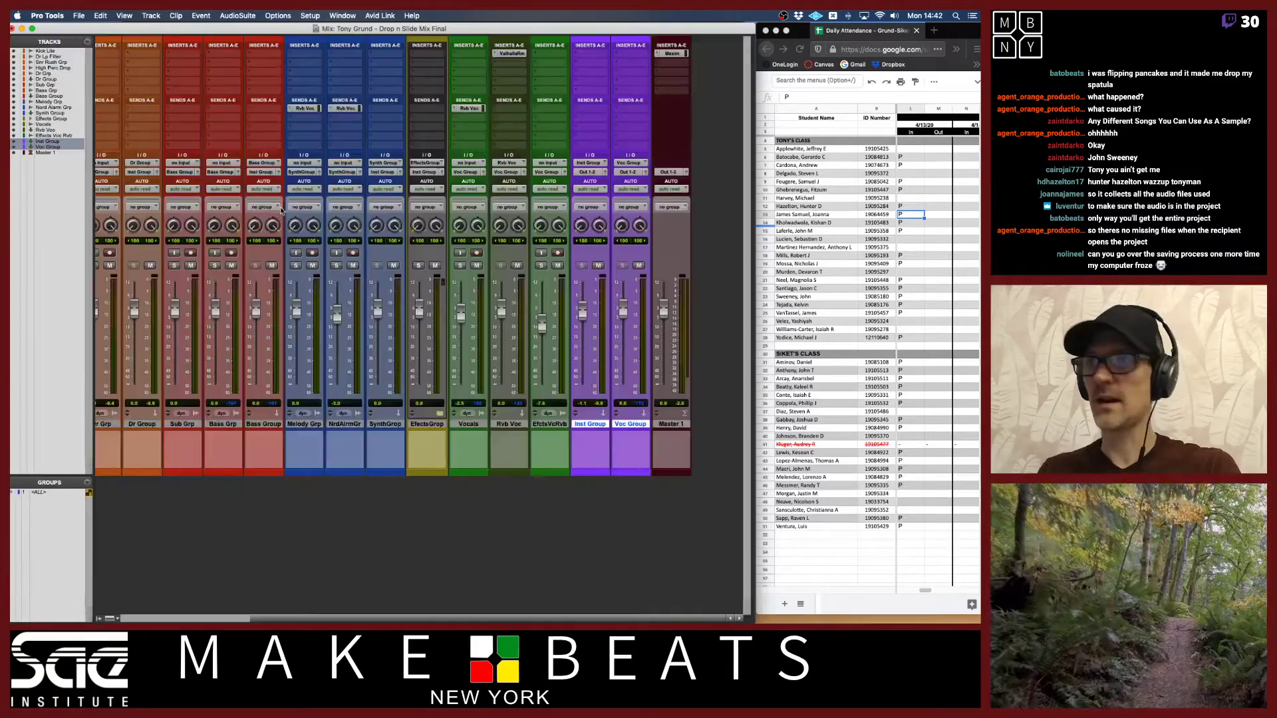
key(super+equal)
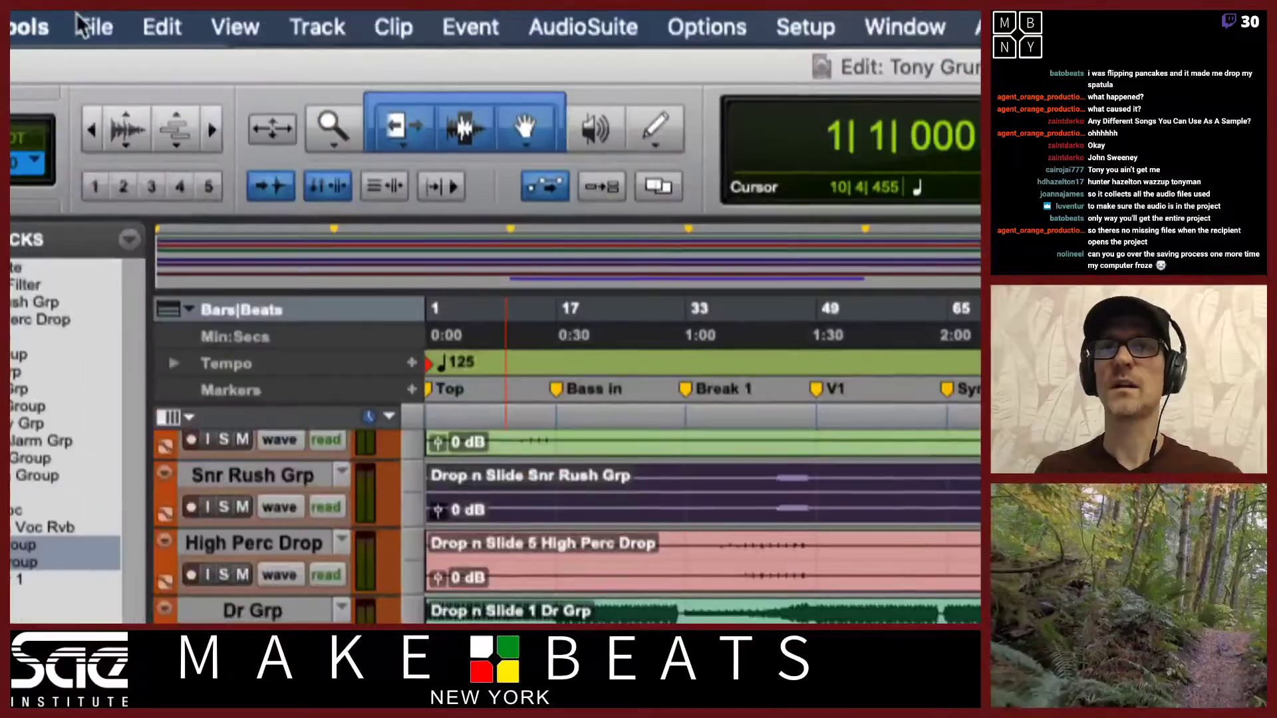
Open the Save Copy In settings for the current session and reposition the dialog.
click(77, 15)
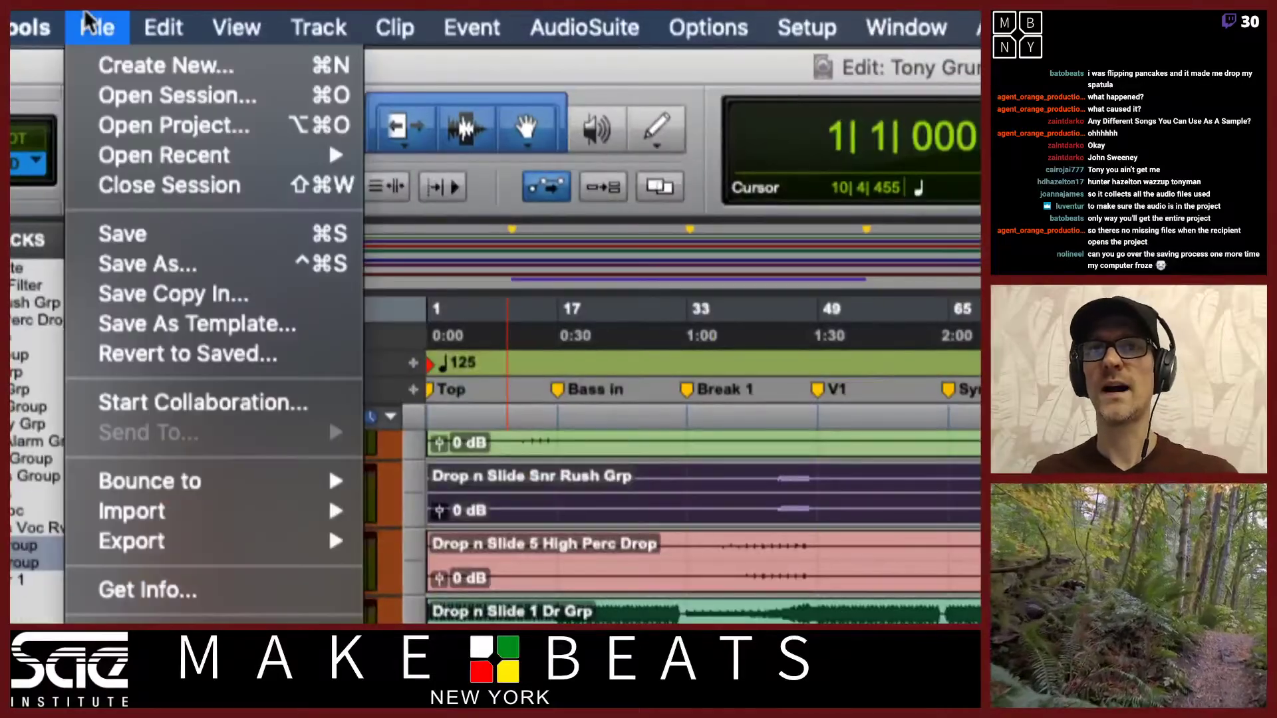
click(142, 290)
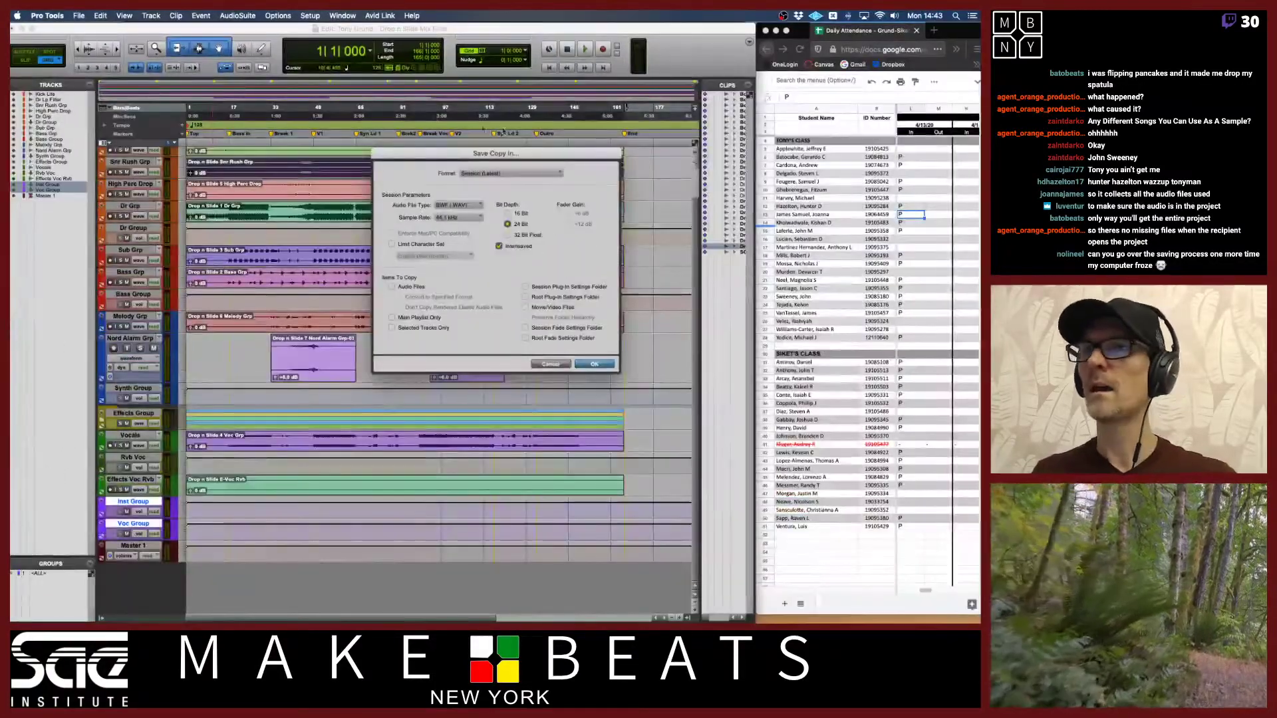
drag(514, 156, 405, 132)
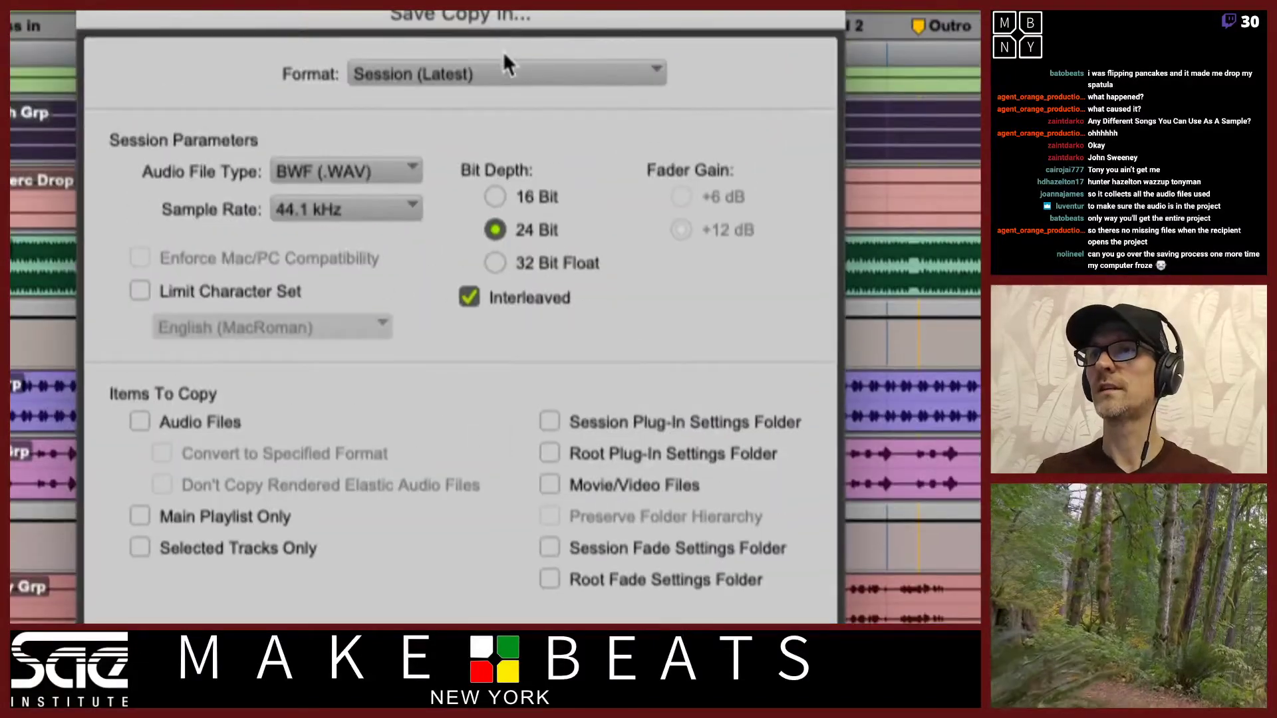
click(403, 147)
Review the session format, sample rate and audio file type choices for the copy without changing them.
click(599, 74)
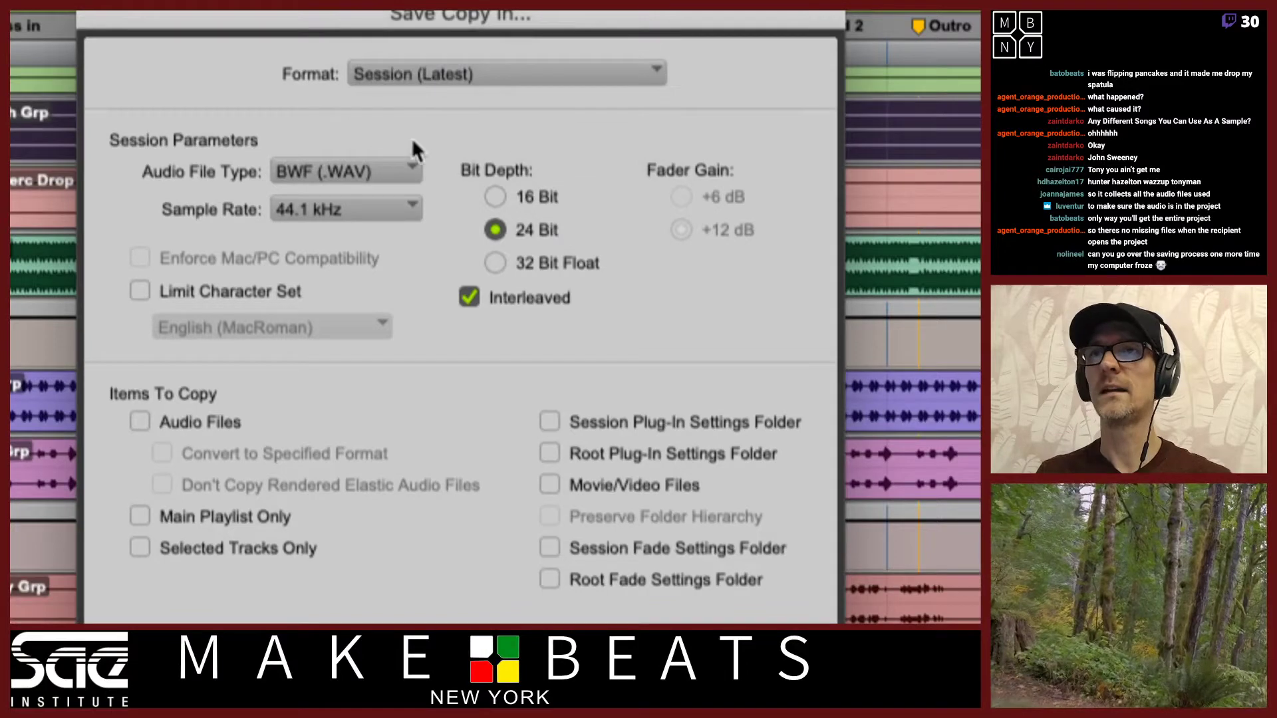
click(465, 83)
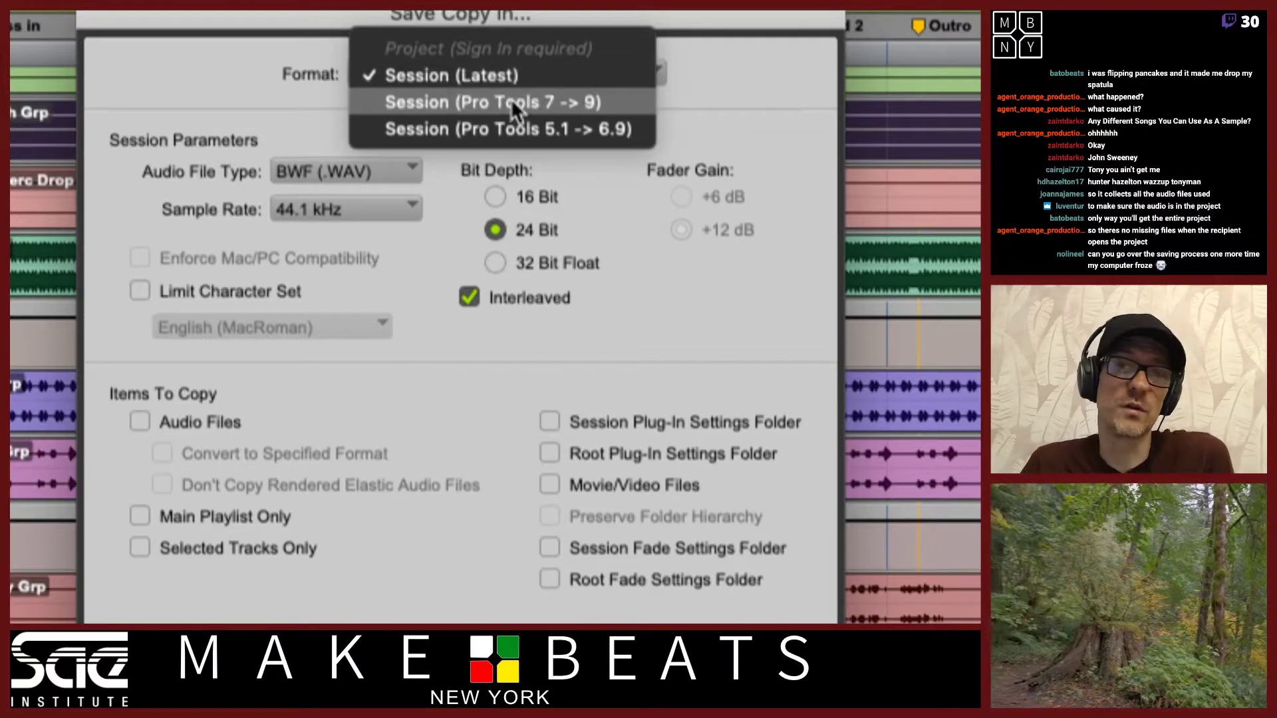
click(696, 74)
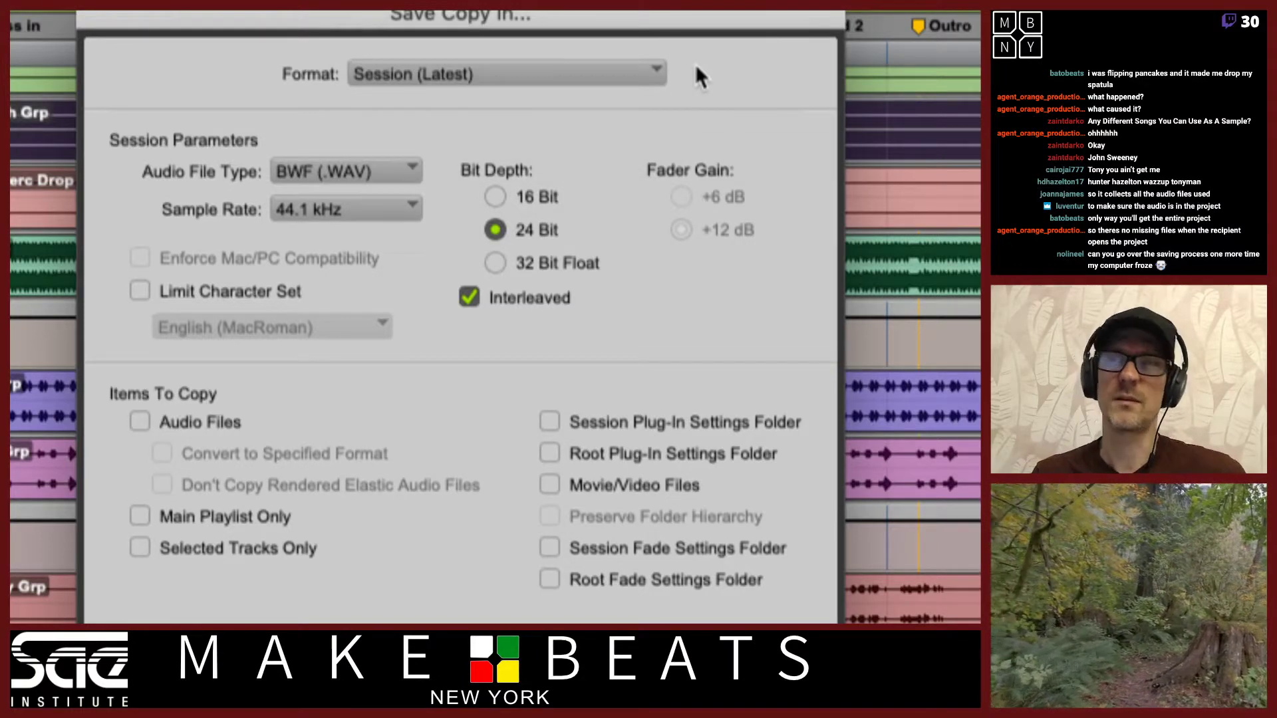
click(368, 213)
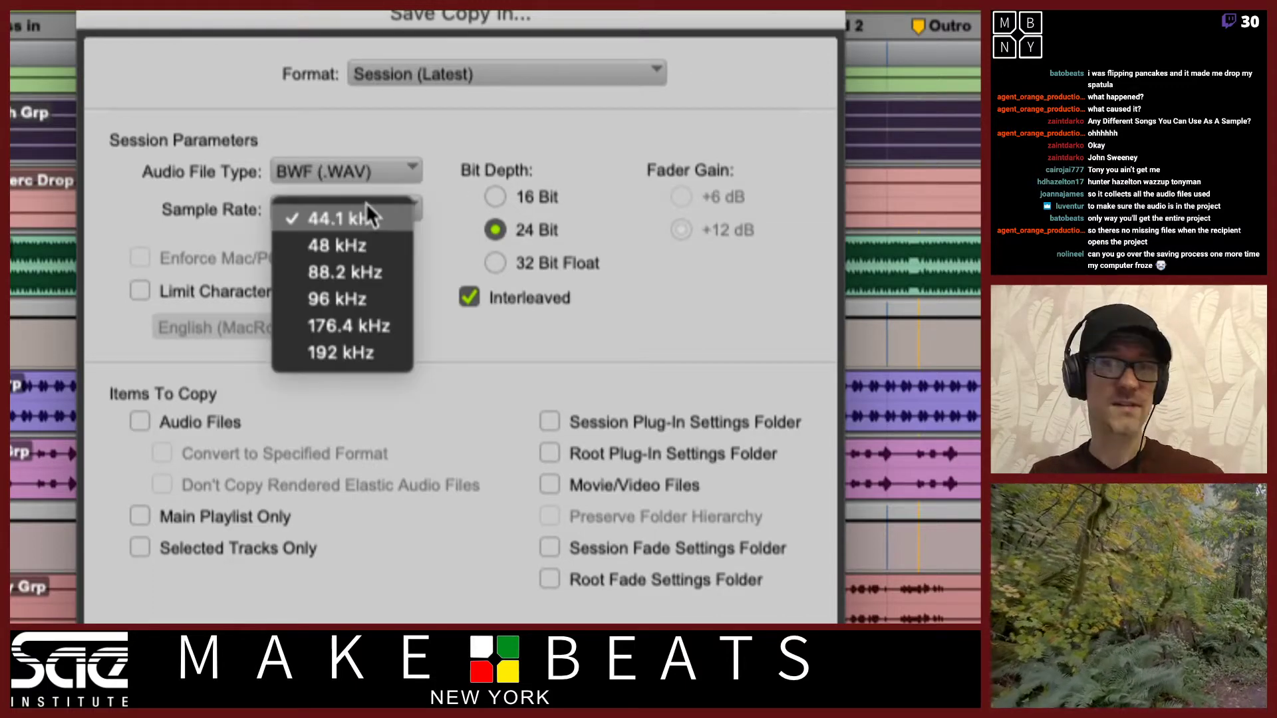
click(430, 221)
click(371, 208)
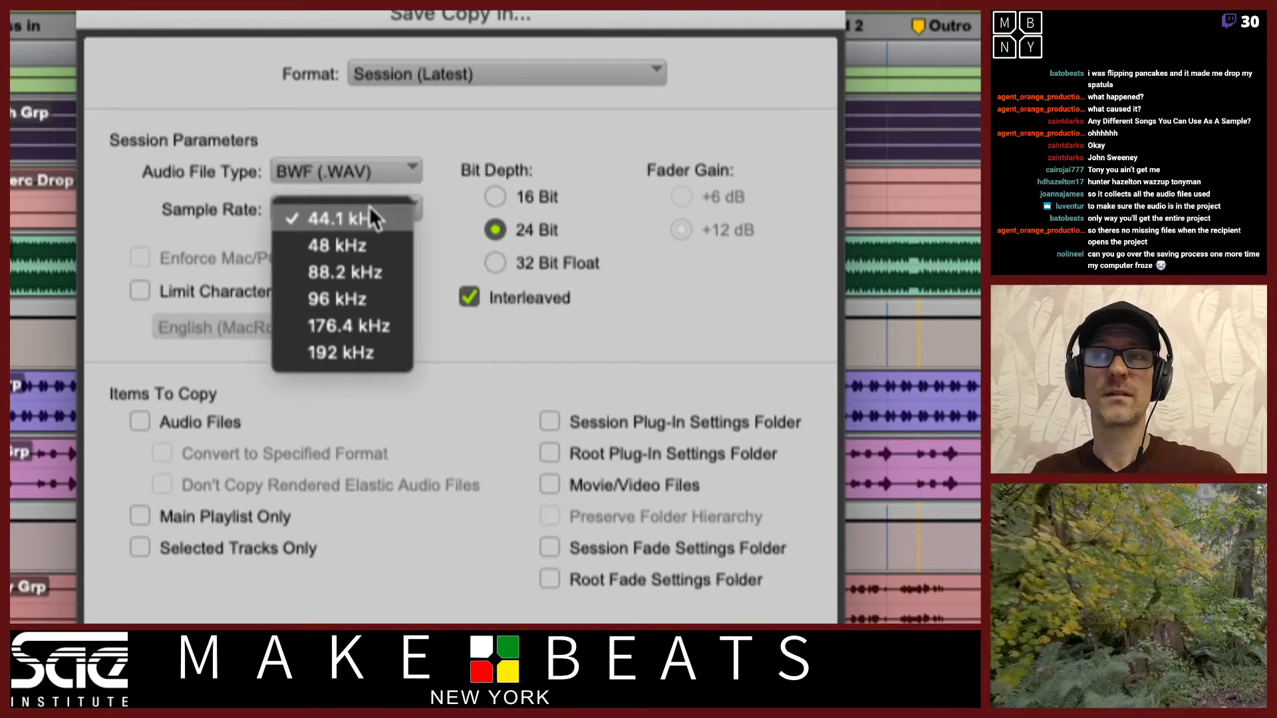
click(383, 172)
click(384, 164)
click(455, 154)
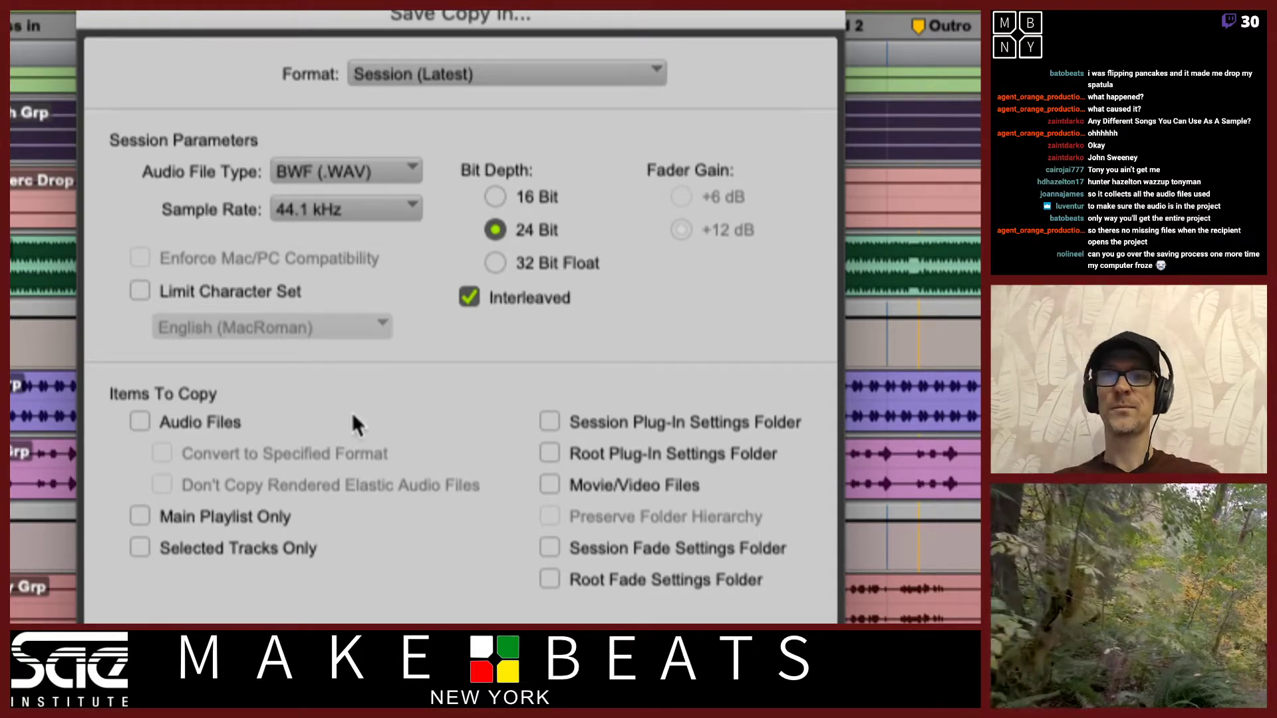
Include Audio Files and Main Playlist Only in the session copy and confirm the copy settings.
click(140, 423)
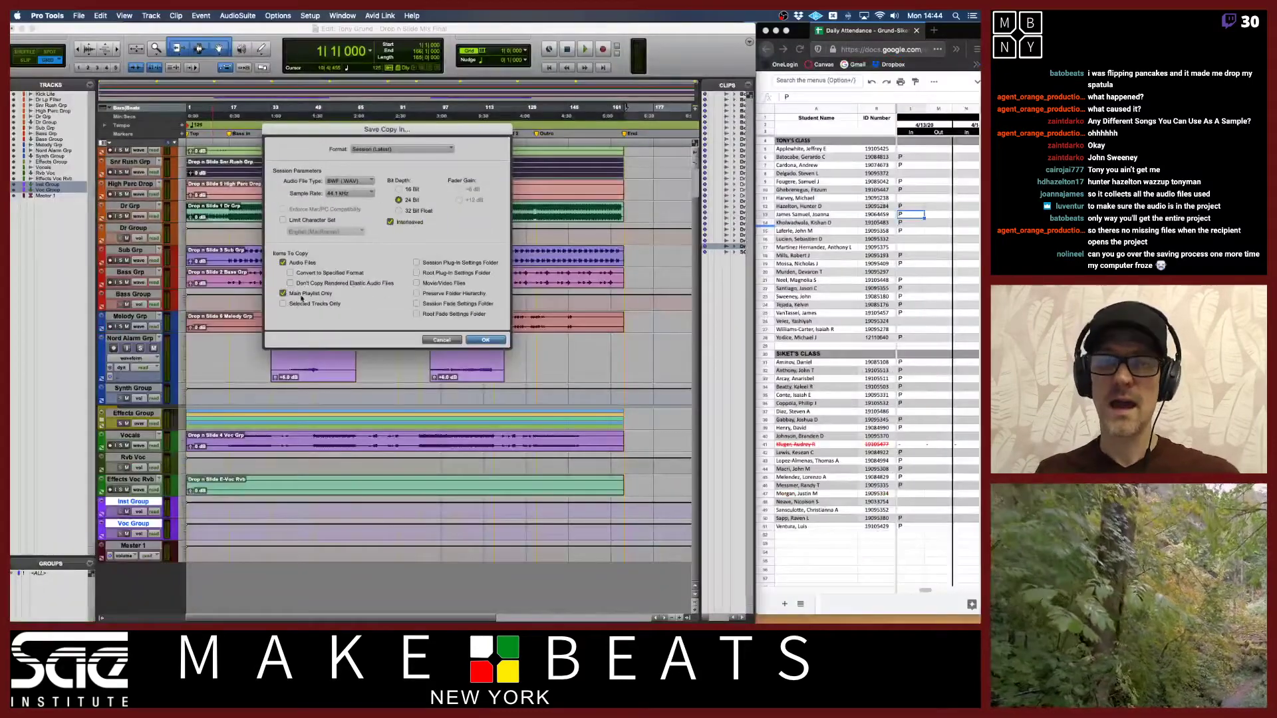
click(484, 339)
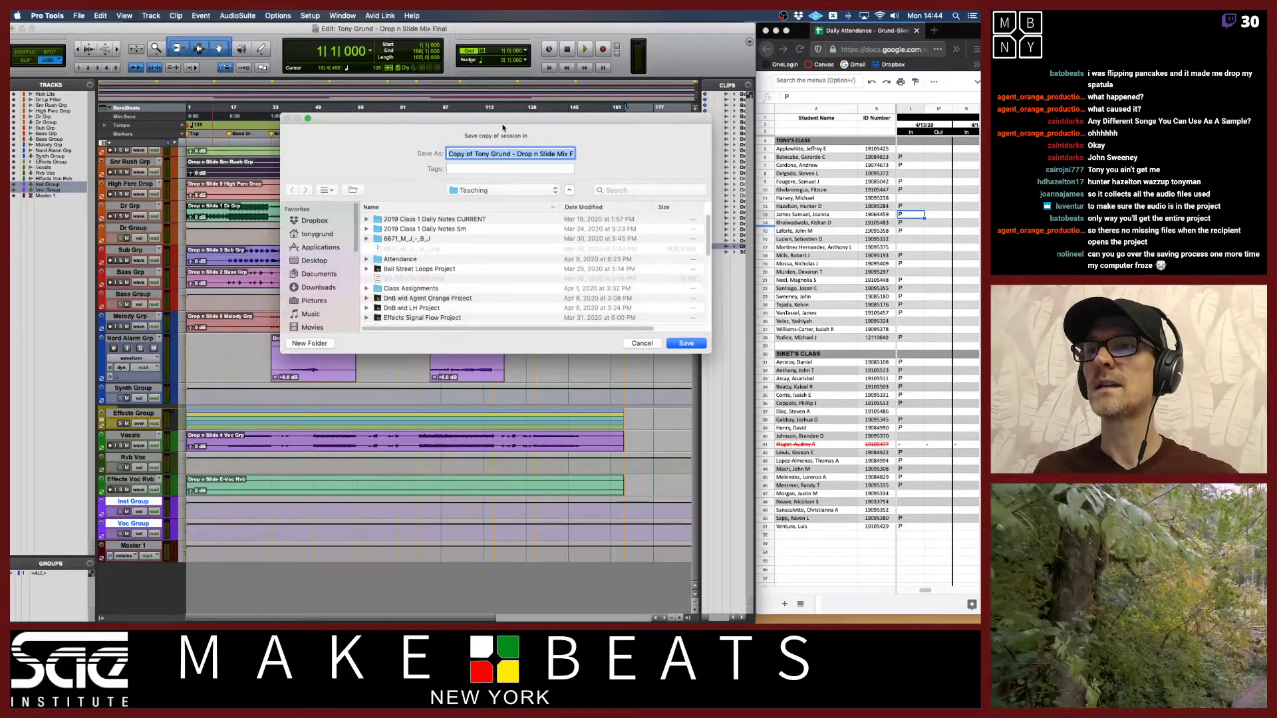
Choose the Music folder as the destination for the session copy.
drag(507, 120, 366, 135)
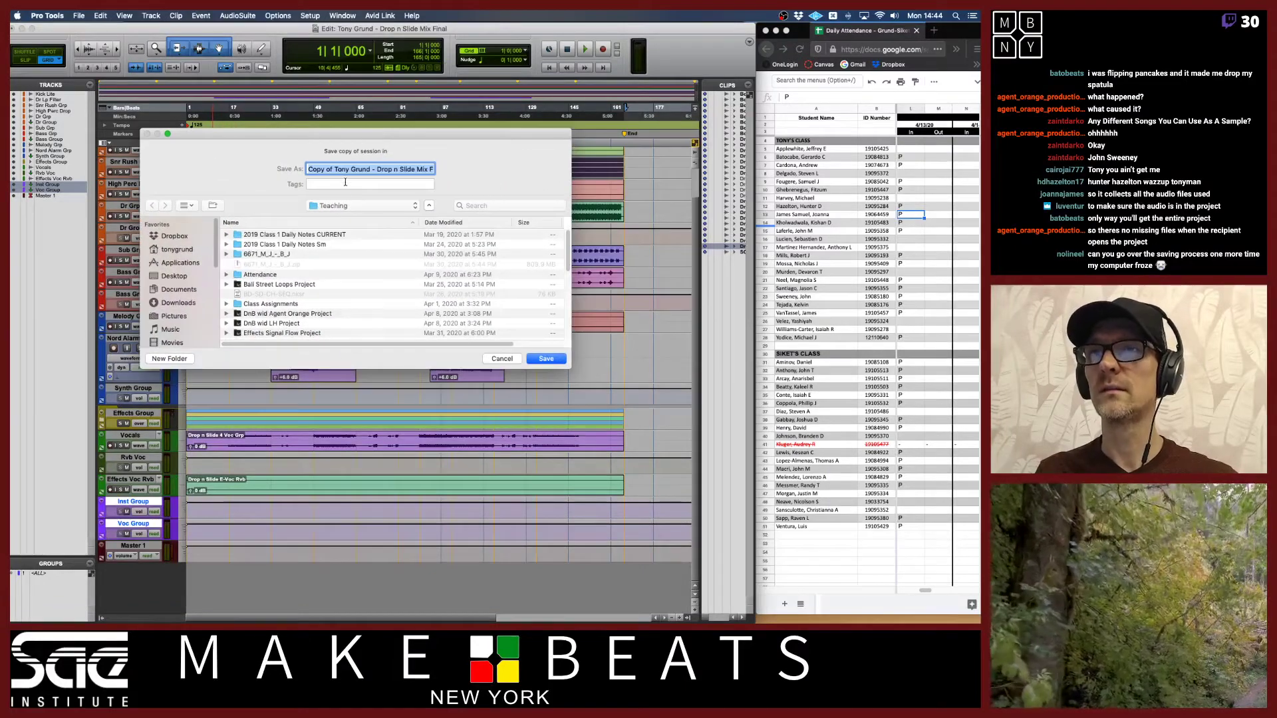
click(177, 277)
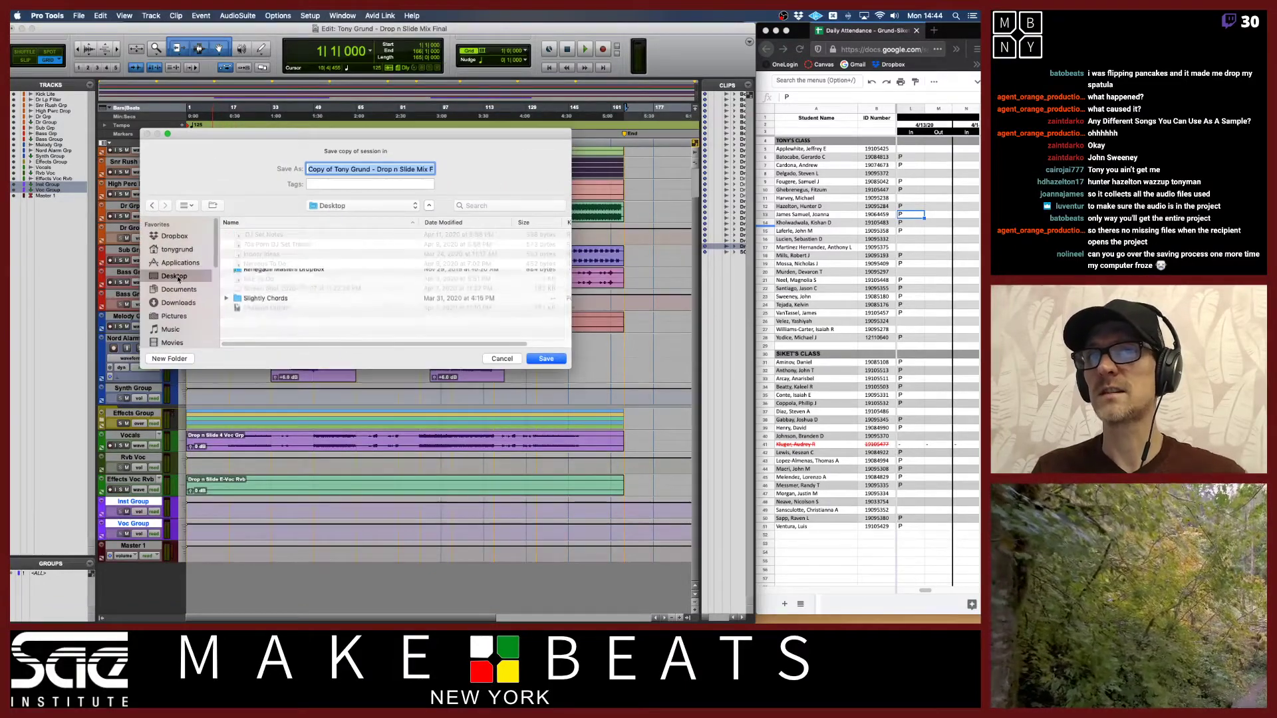
click(365, 168)
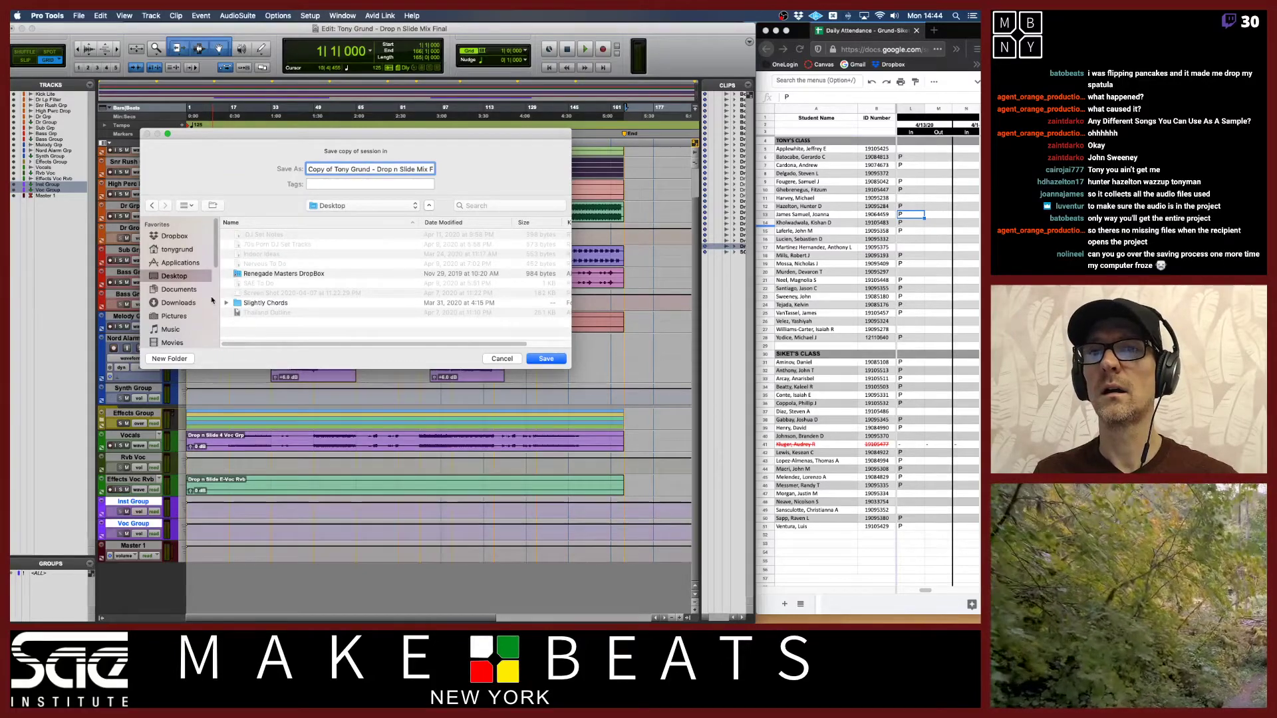
scroll(170, 330, down, 2)
click(172, 299)
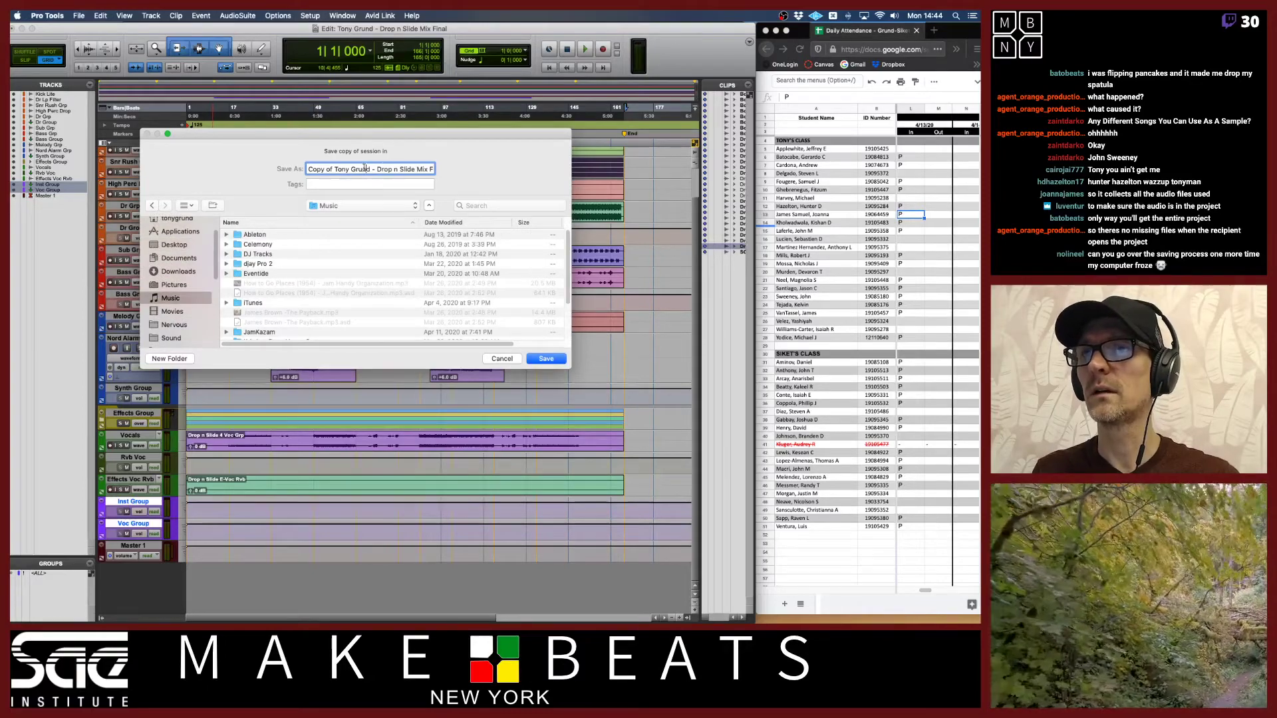
Remove "Copy of" from the start of the file name and save the session copy.
drag(337, 169, 283, 171)
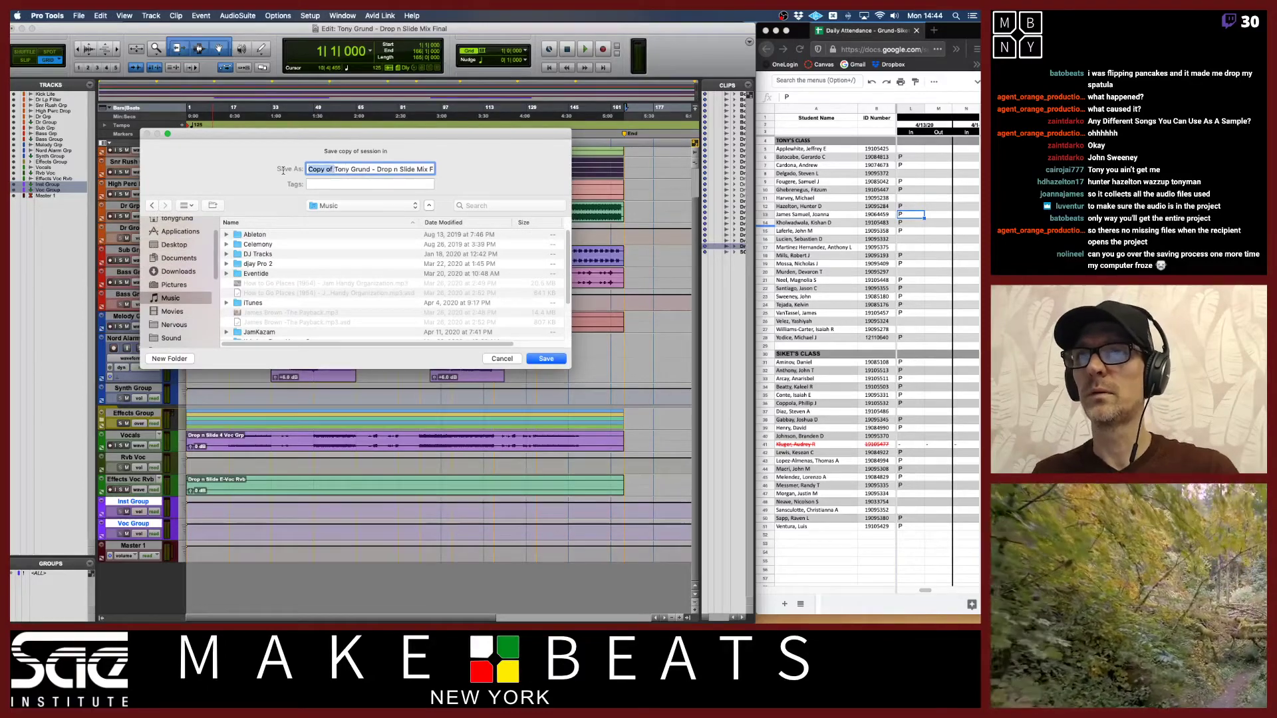
key(BackSpace)
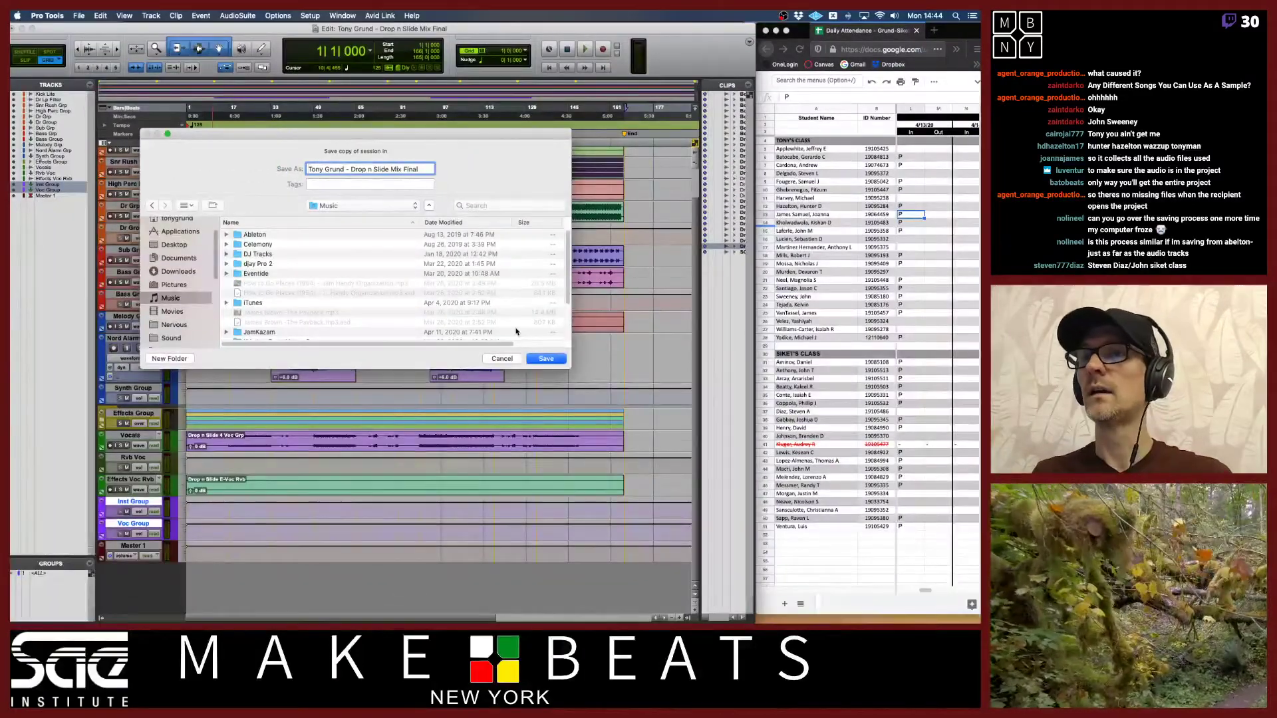
click(554, 358)
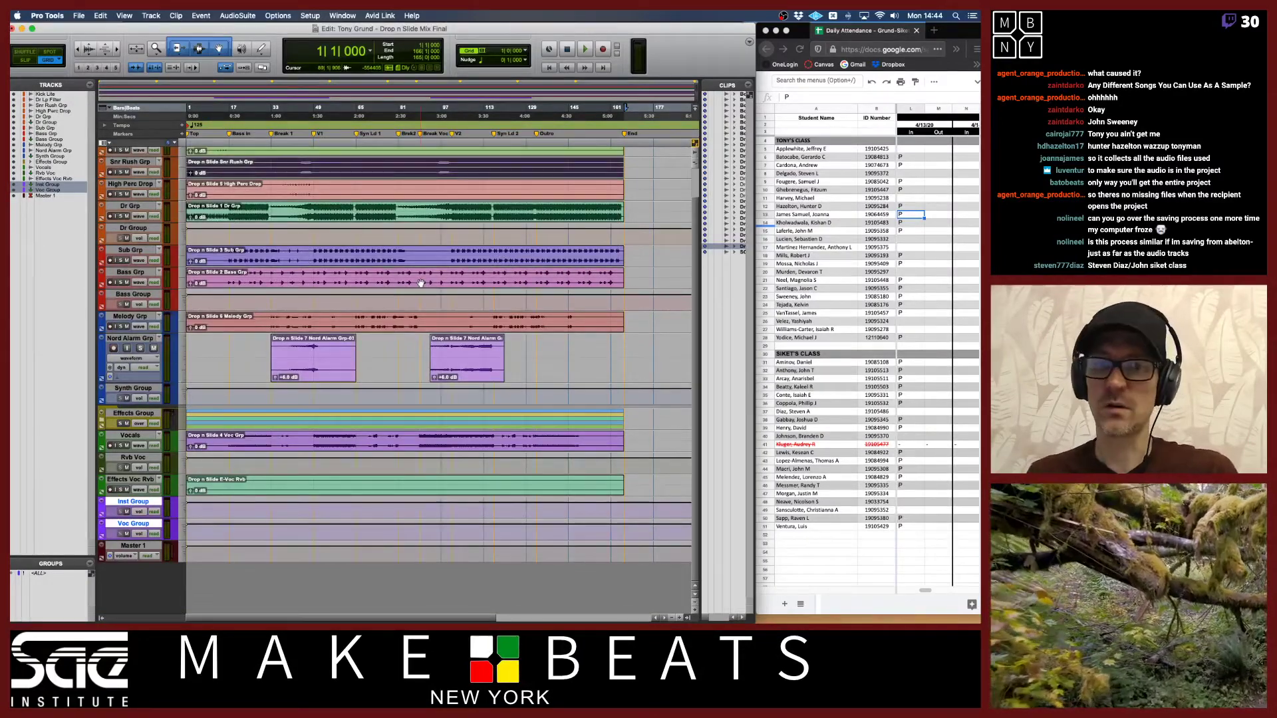
Switch to Finder and open the saved Drop n Slide Mix Final session folder inside the Music folder.
key(cmd+Tab)
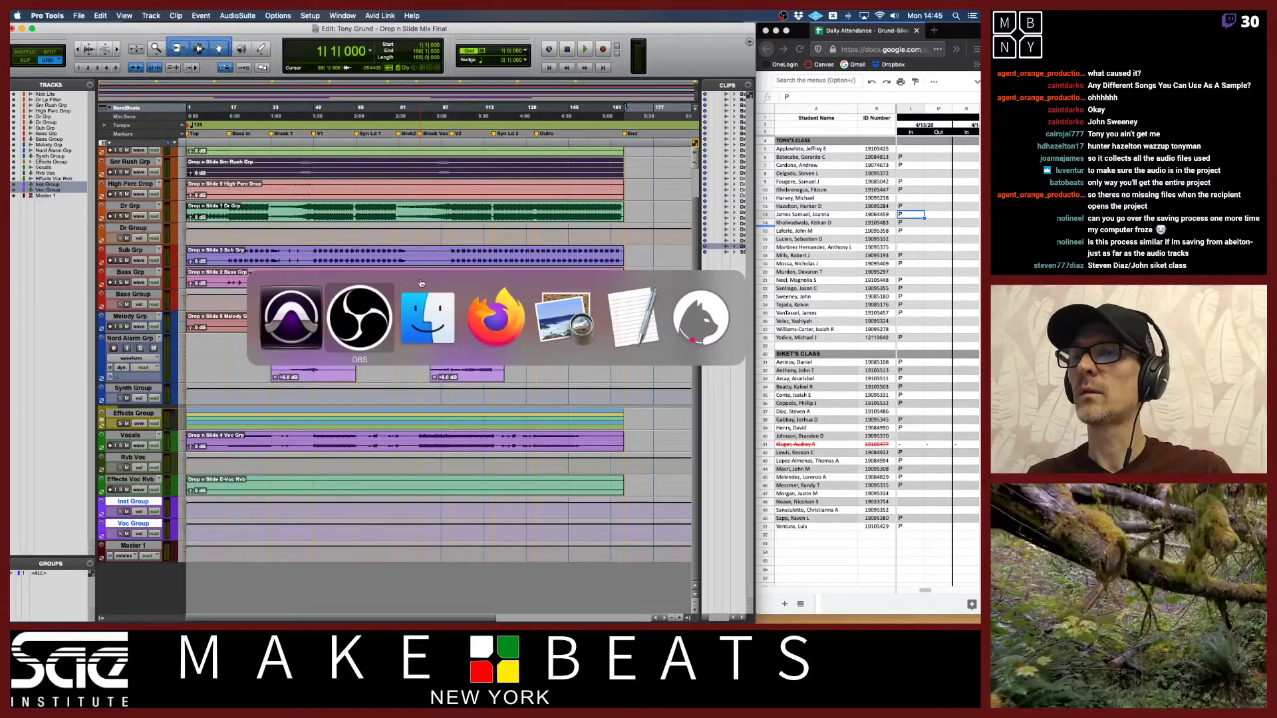
key(cmd+Tab)
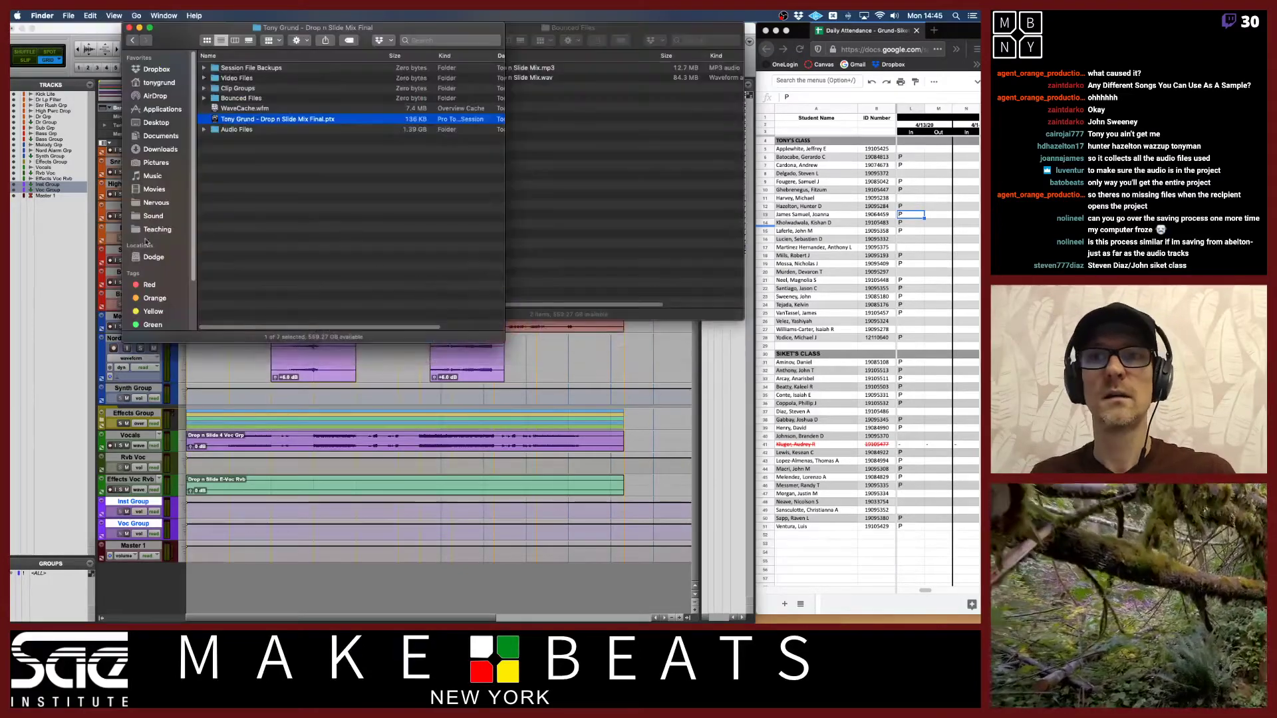
click(153, 177)
click(236, 68)
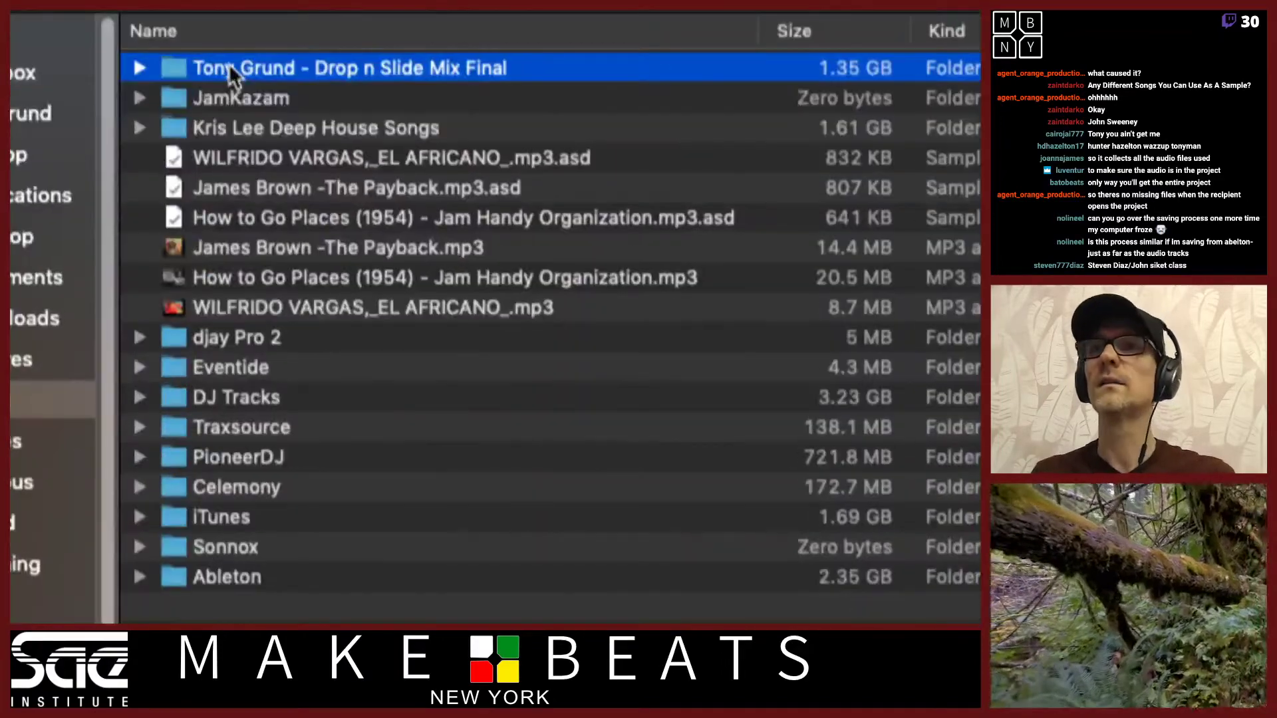
double_click(229, 67)
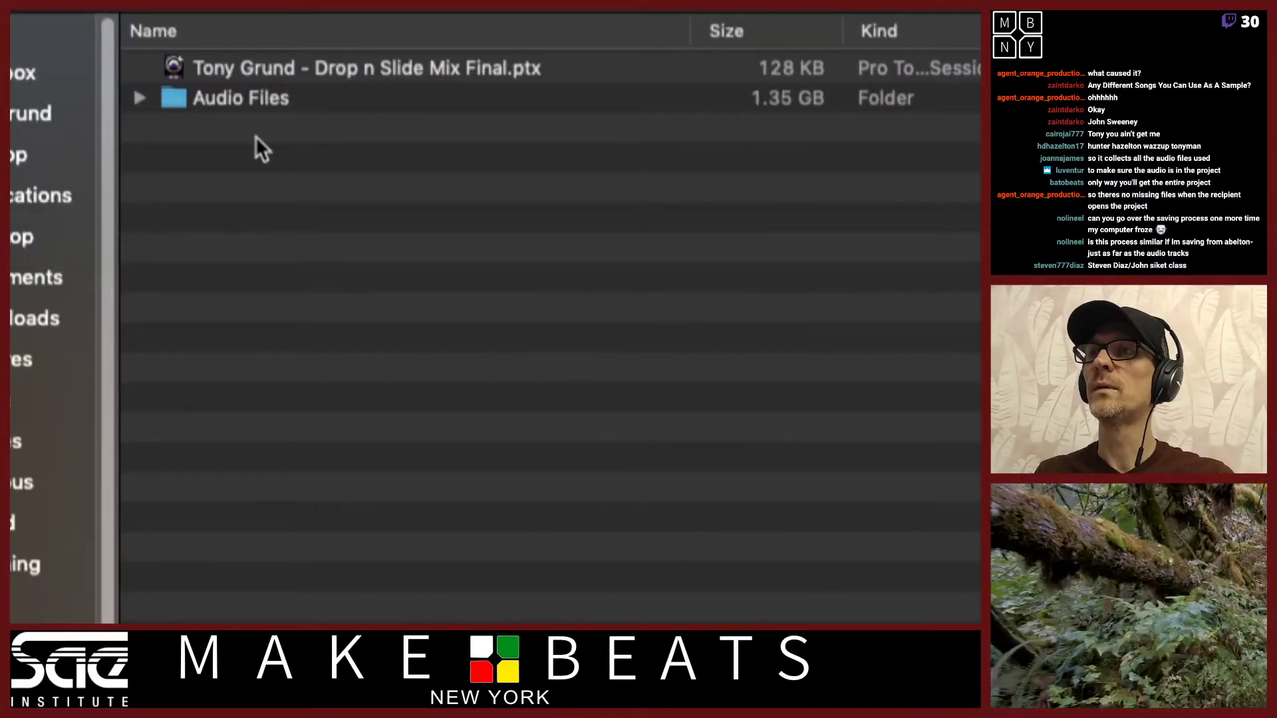
Expand the Audio Files folder of the saved copy and examine the audio files it contains.
click(247, 104)
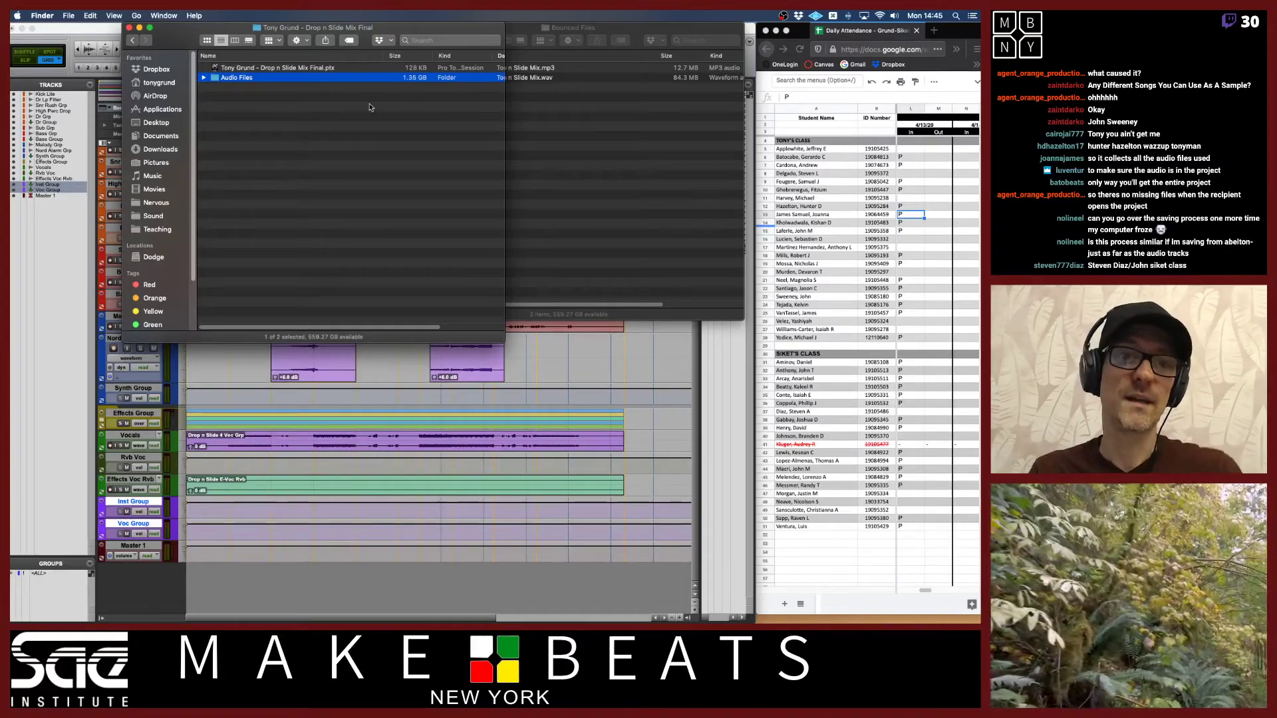
click(204, 77)
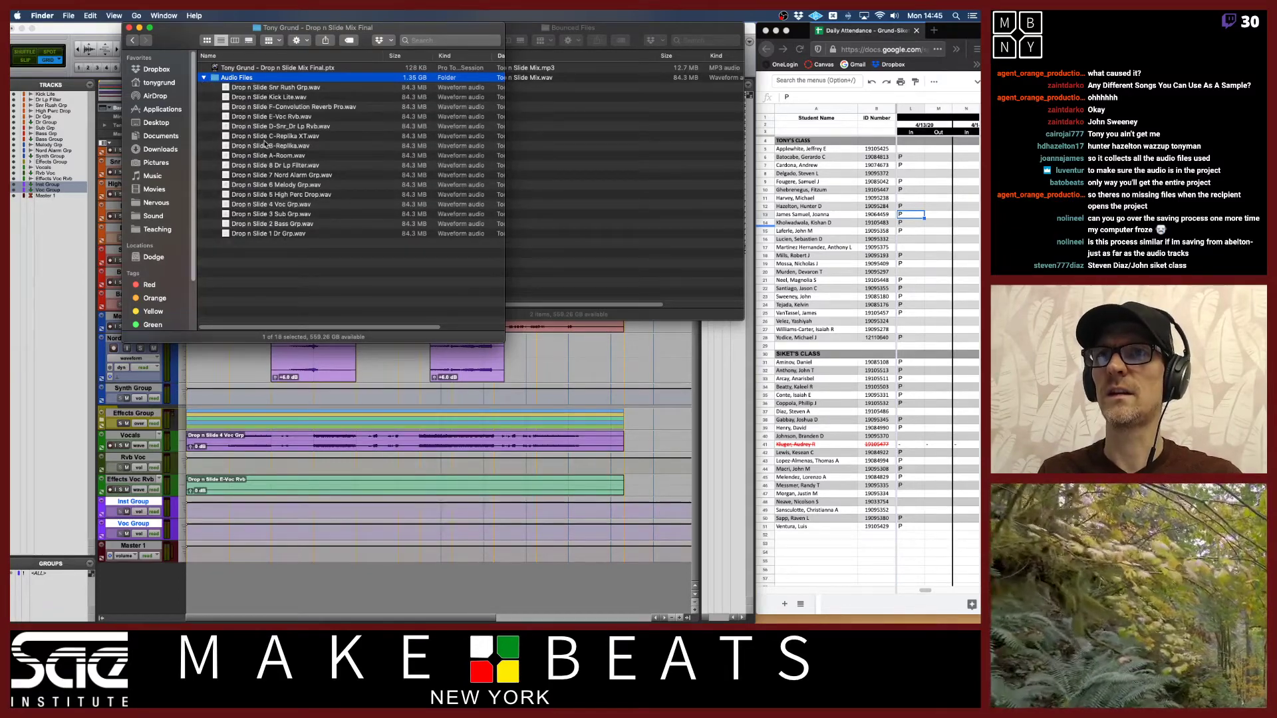
click(204, 78)
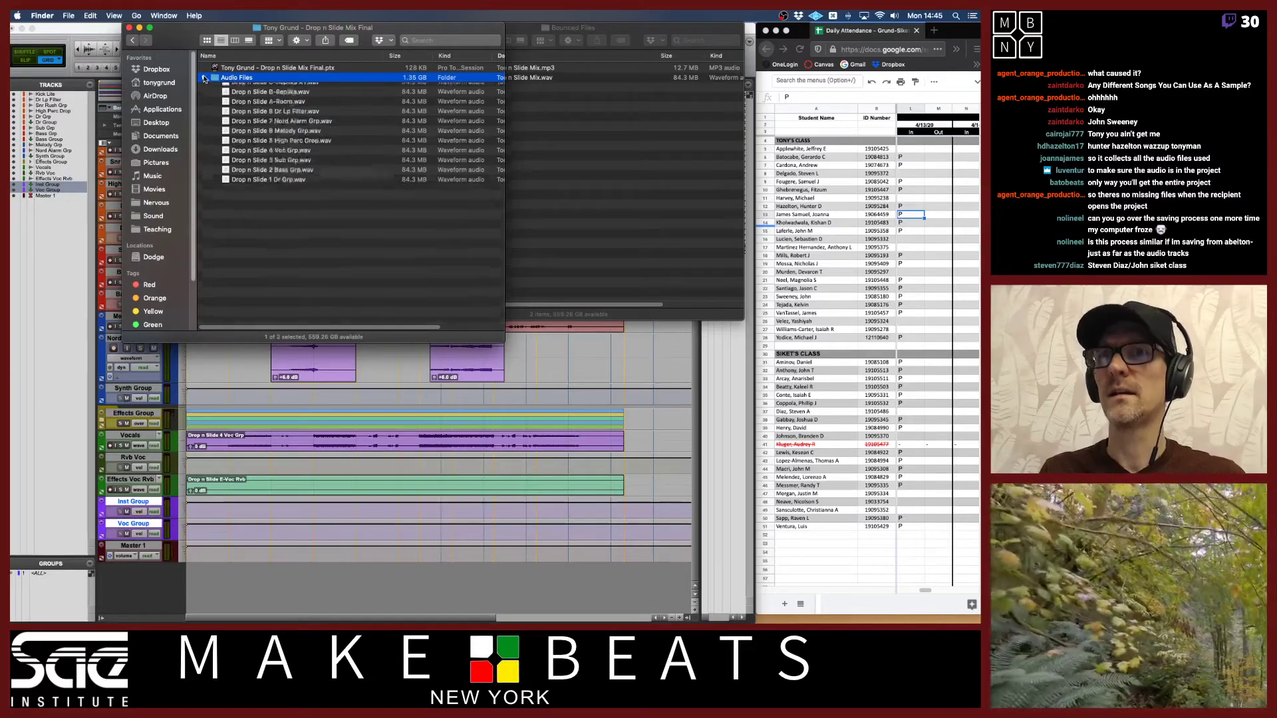
click(204, 78)
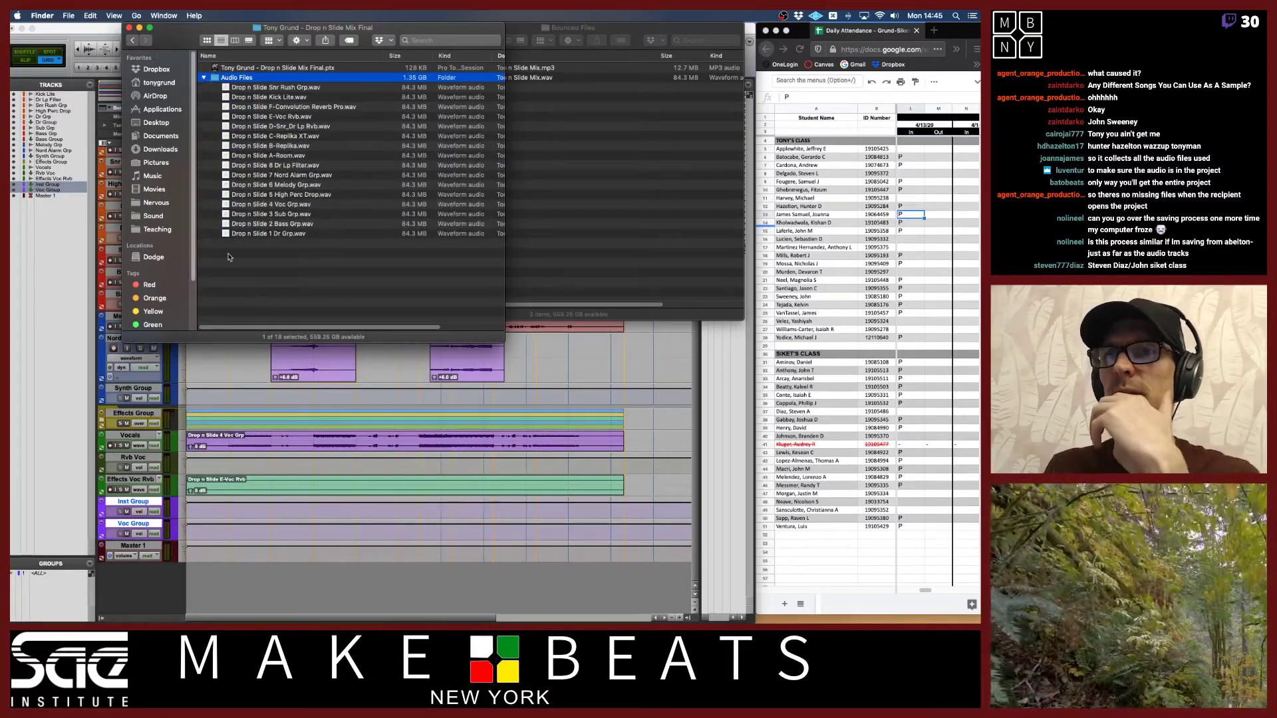
click(239, 282)
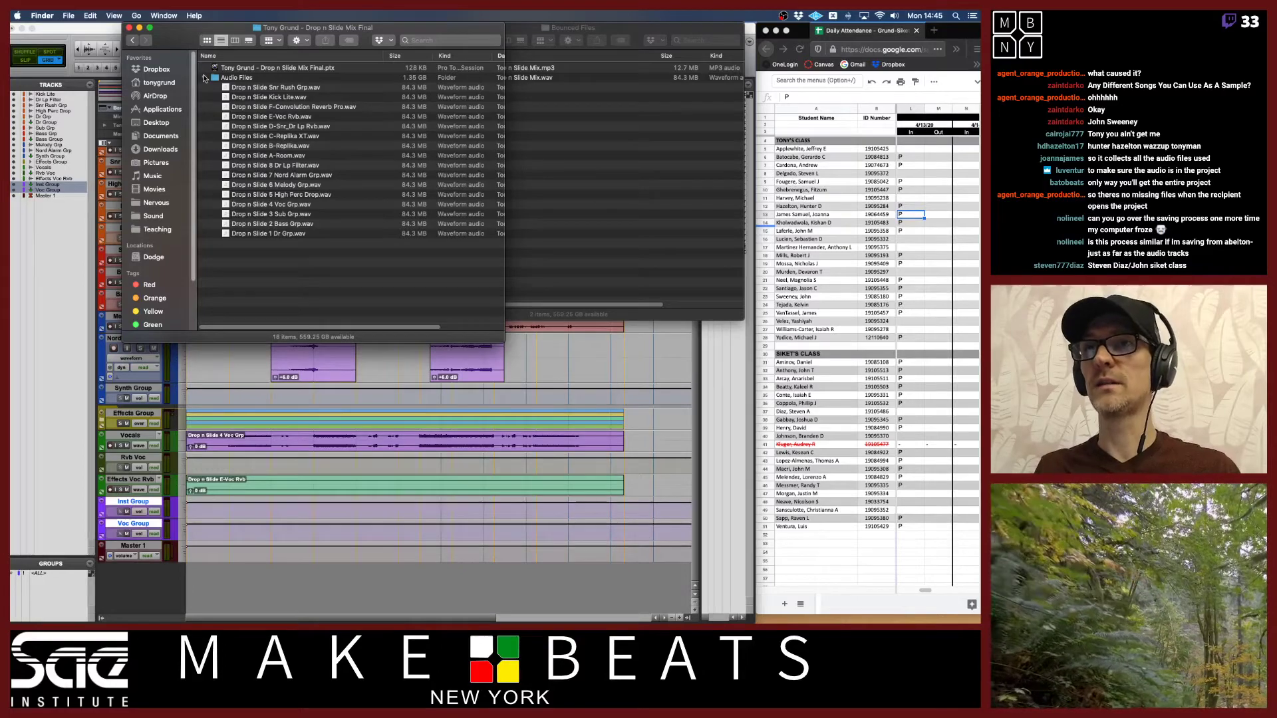
click(244, 87)
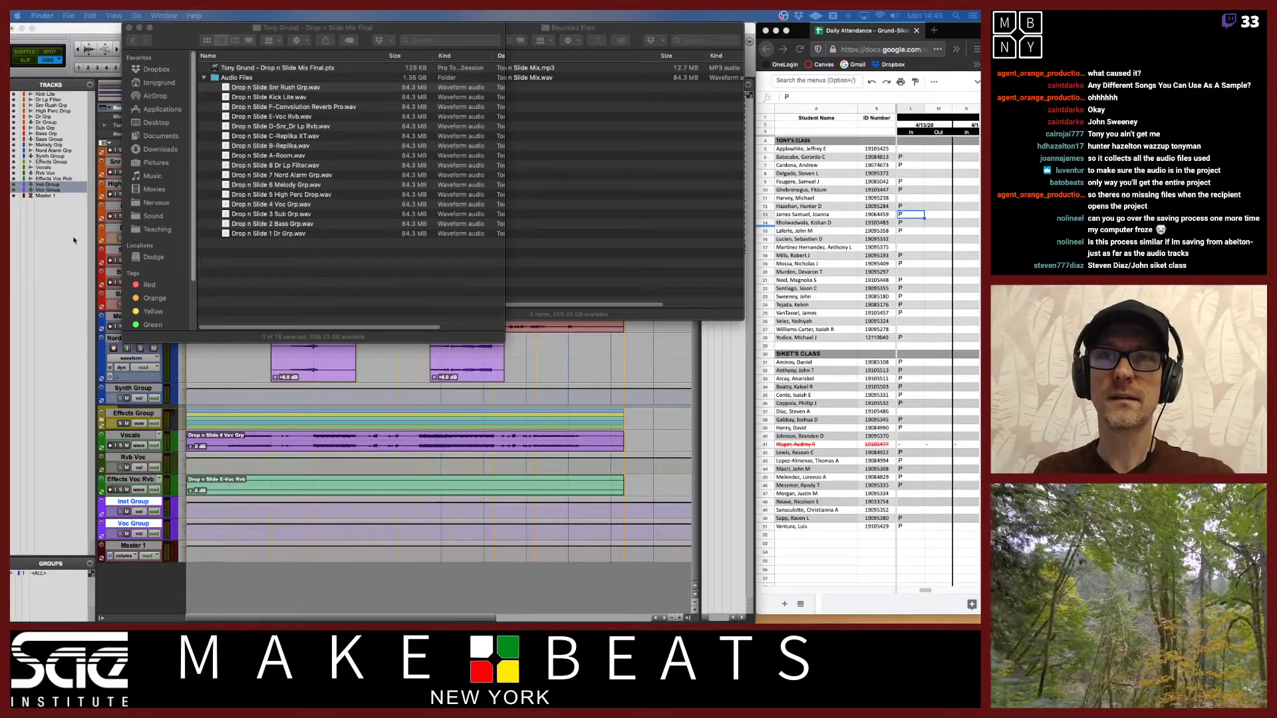
click(93, 29)
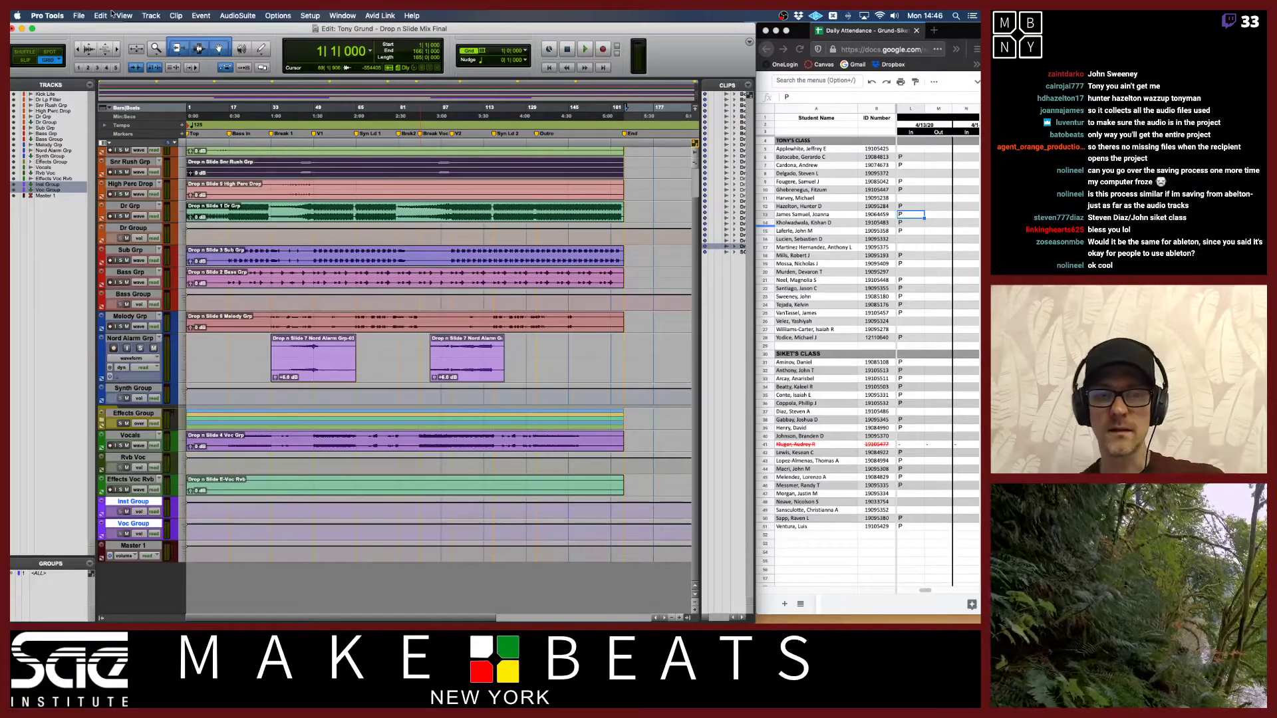
key(F11)
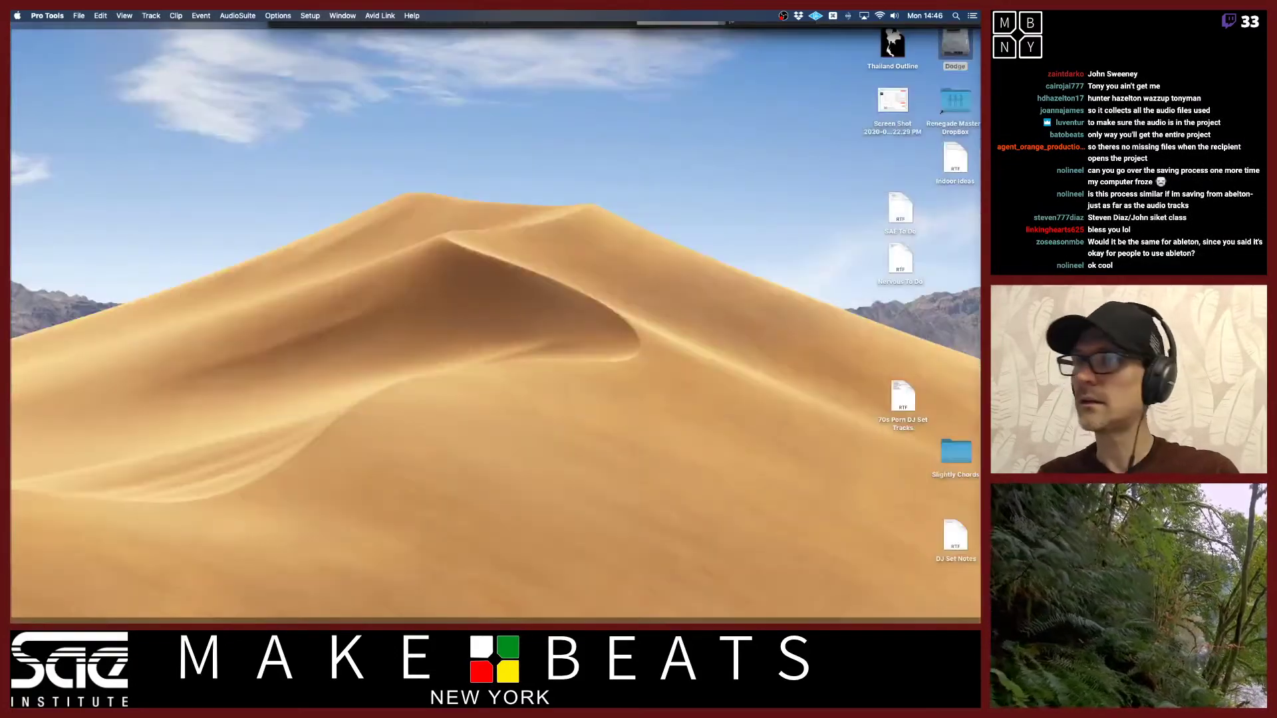
key(F11)
Switch to the attendance sheet in Firefox and mark the seventh student of the second class with "P" for 4/13/20.
click(885, 419)
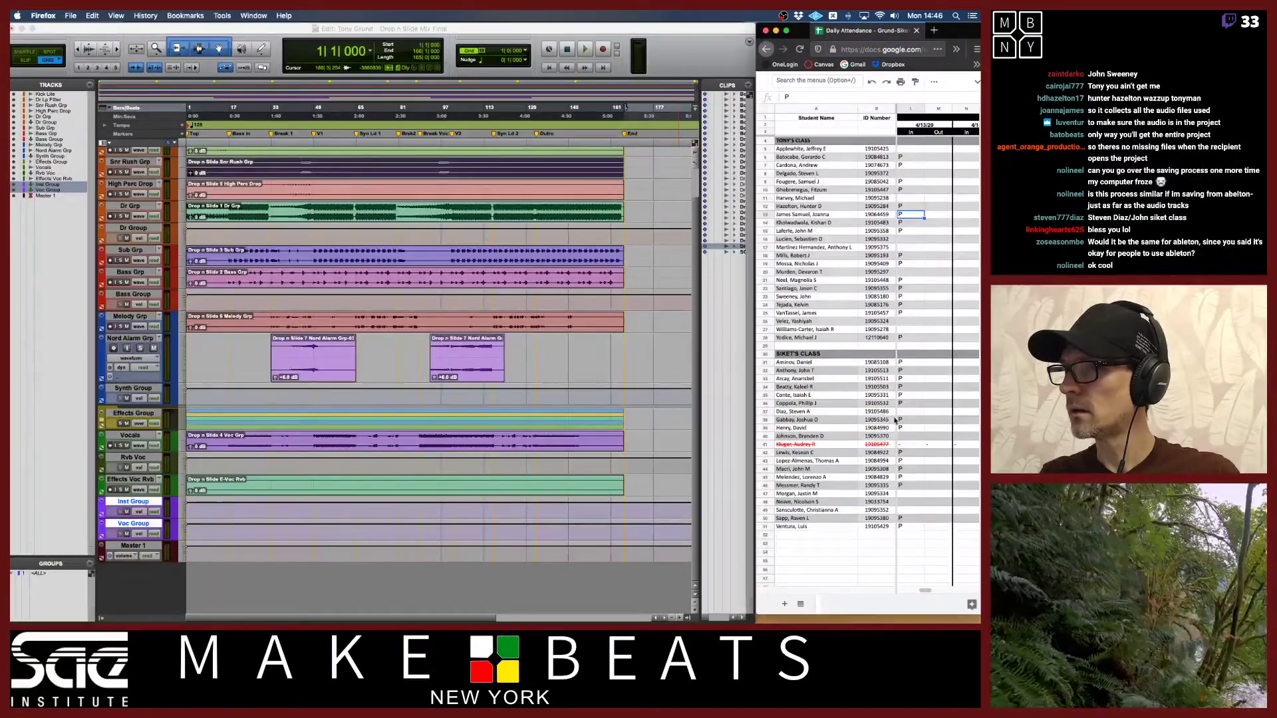
click(914, 413)
text(P)
key(Return)
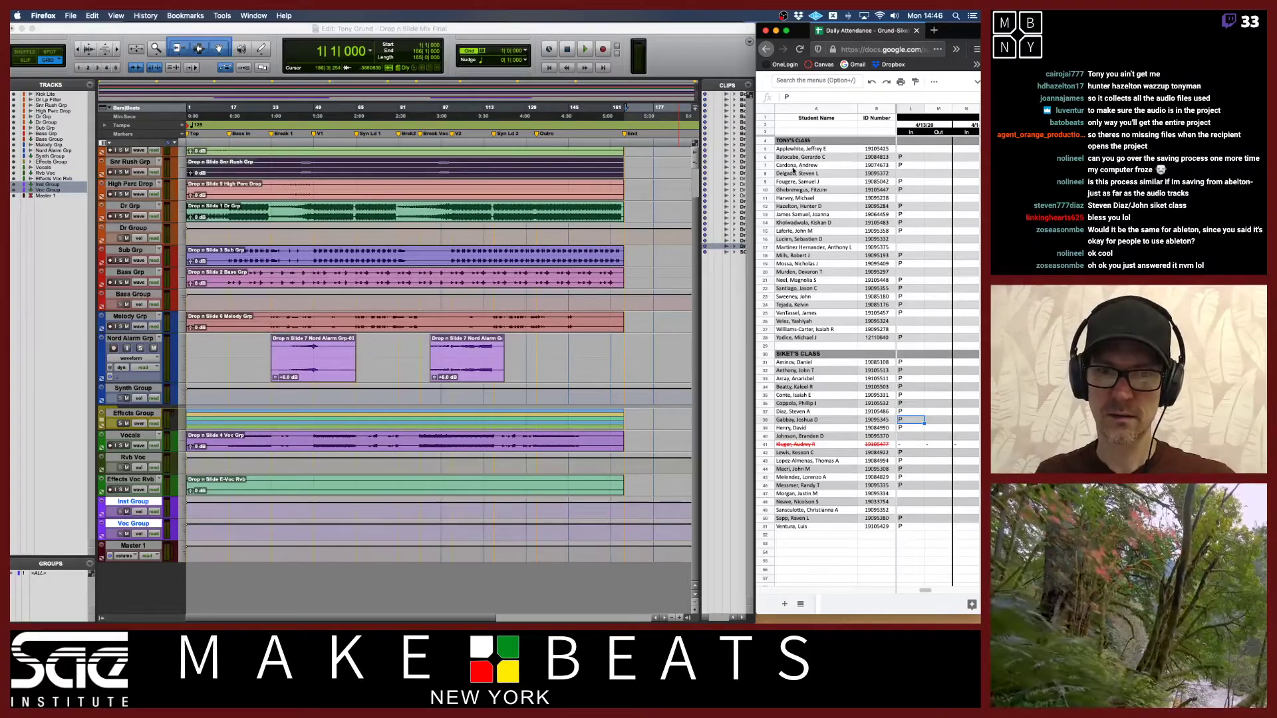
Switch back to Pro Tools and widen the Clips list so the full clip names can be read.
click(497, 29)
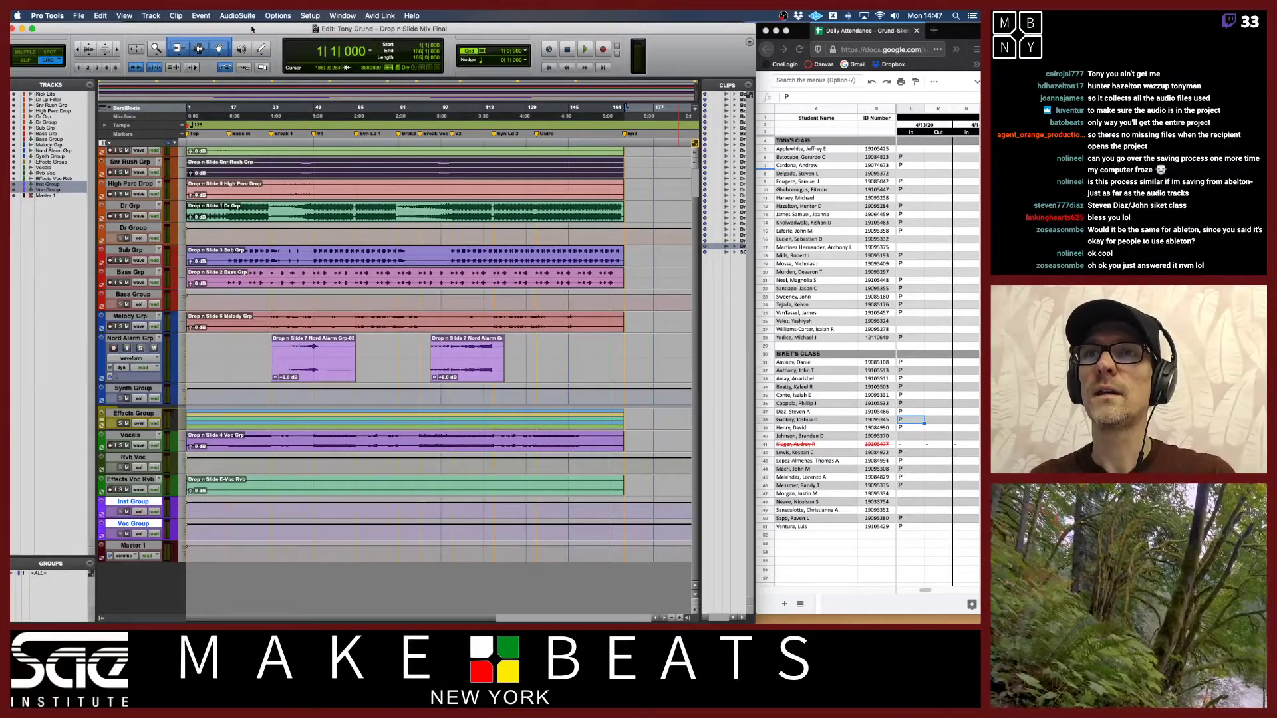
key(super+Tab)
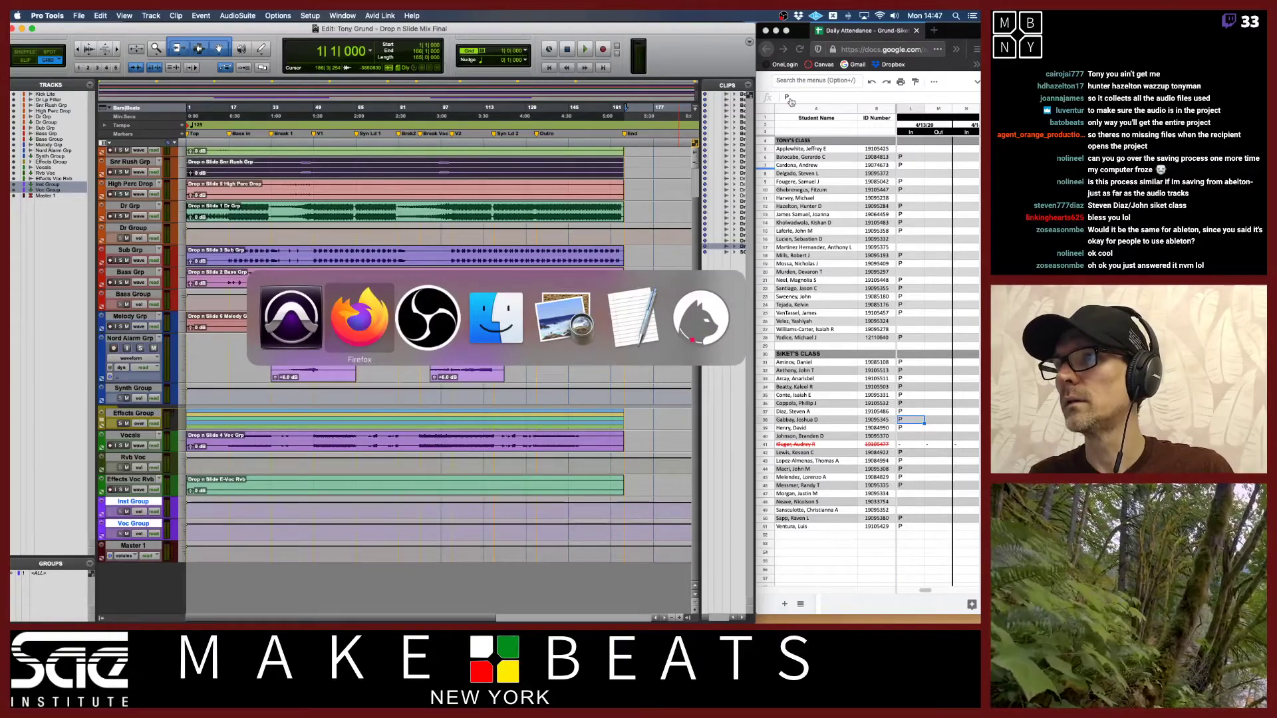
key(super+Tab)
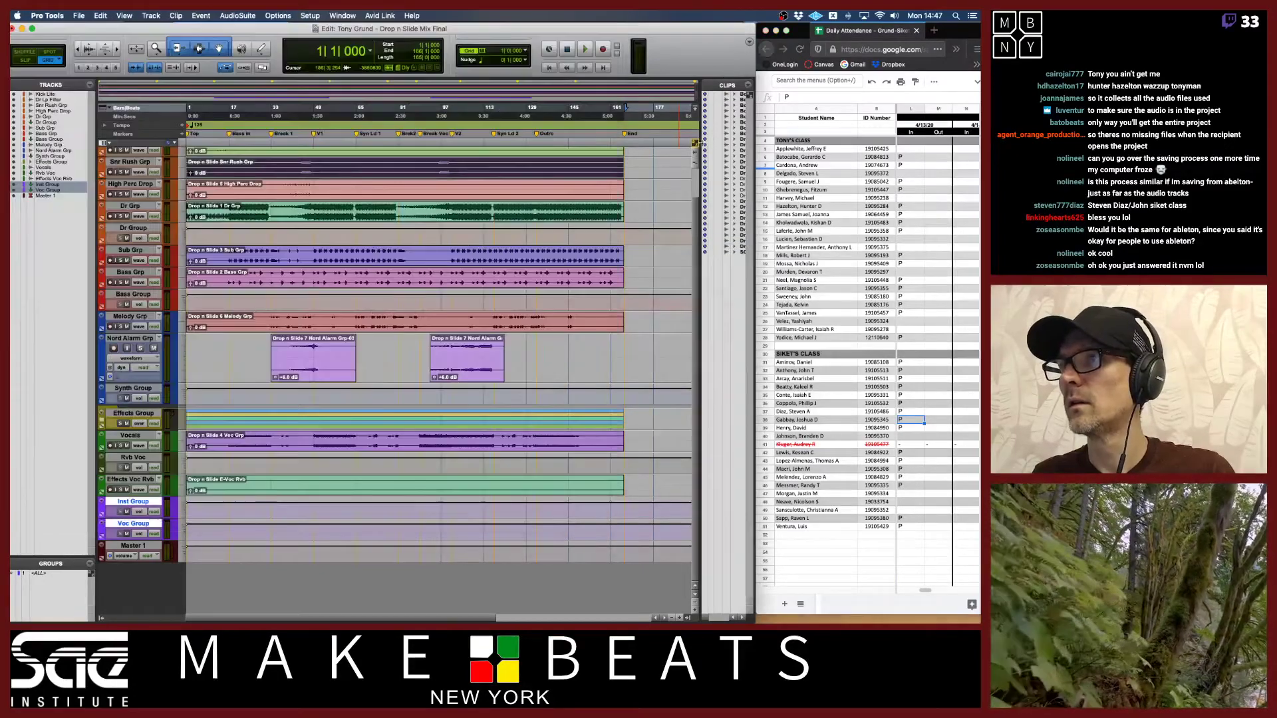
drag(698, 144, 632, 148)
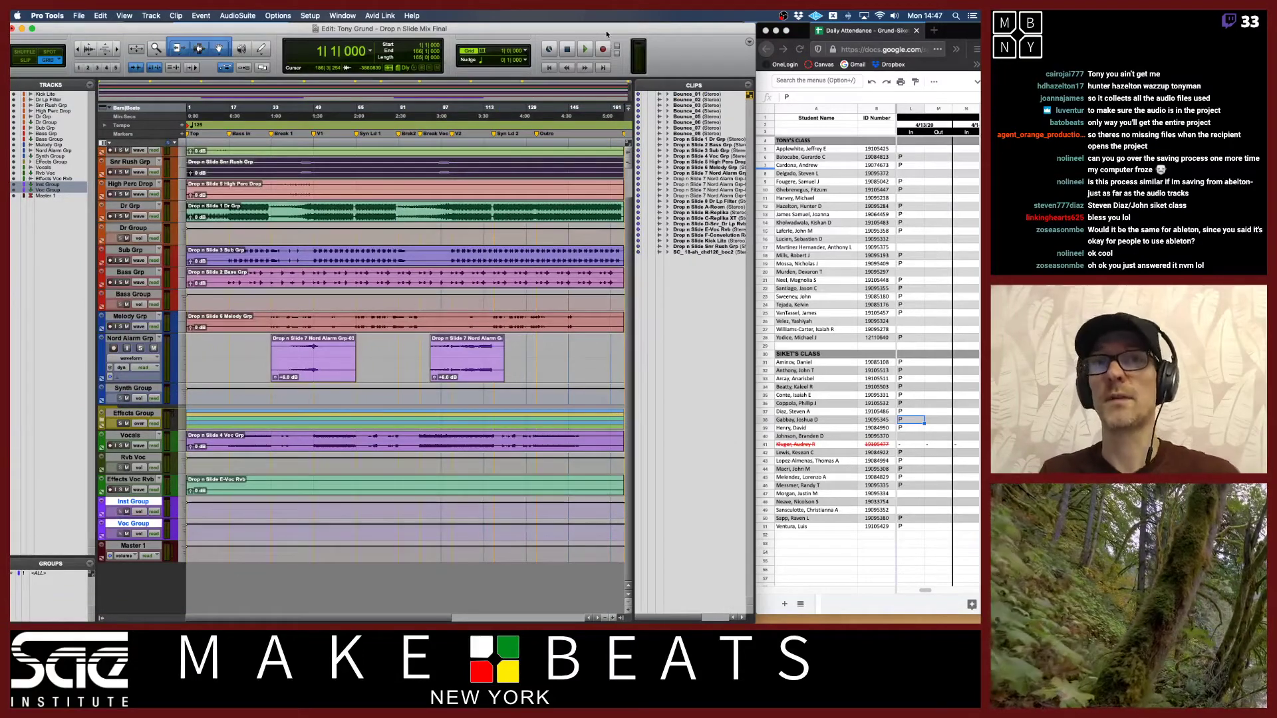
Close the Drop n Slide Mix Final session with its changes saved and quit Pro Tools.
key(super+shift+w)
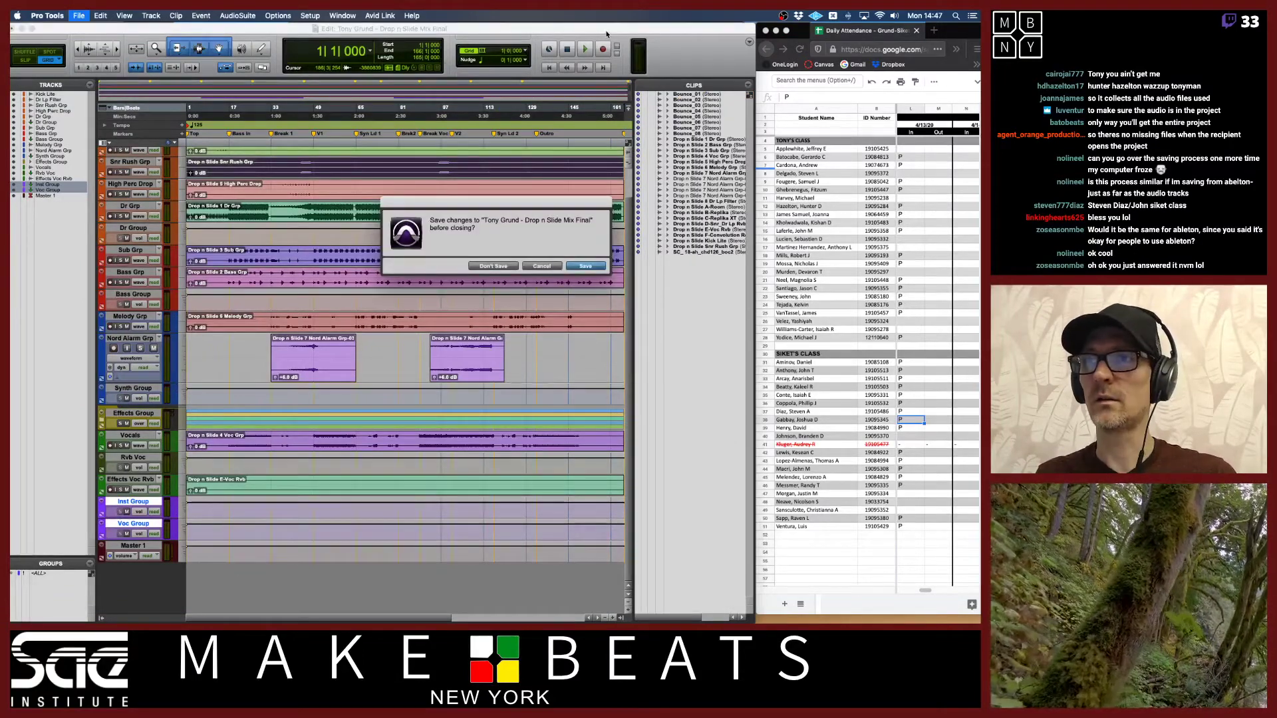
key(Return)
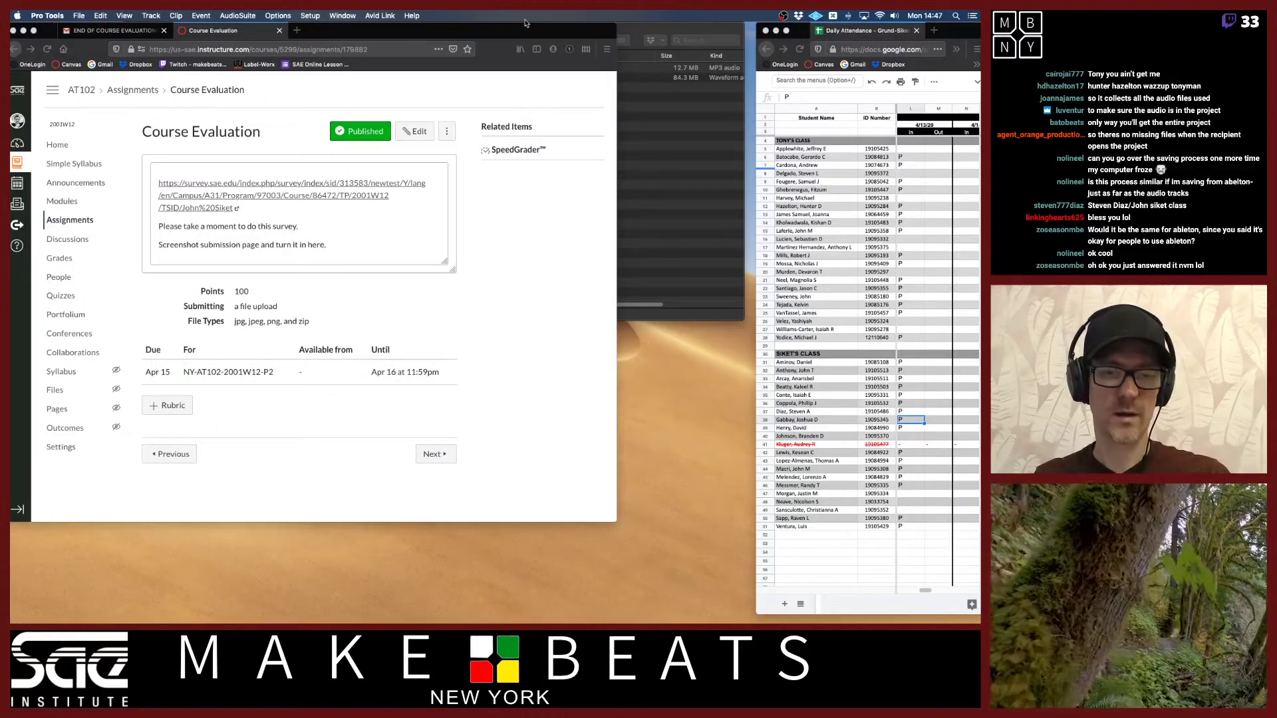
key(super+q)
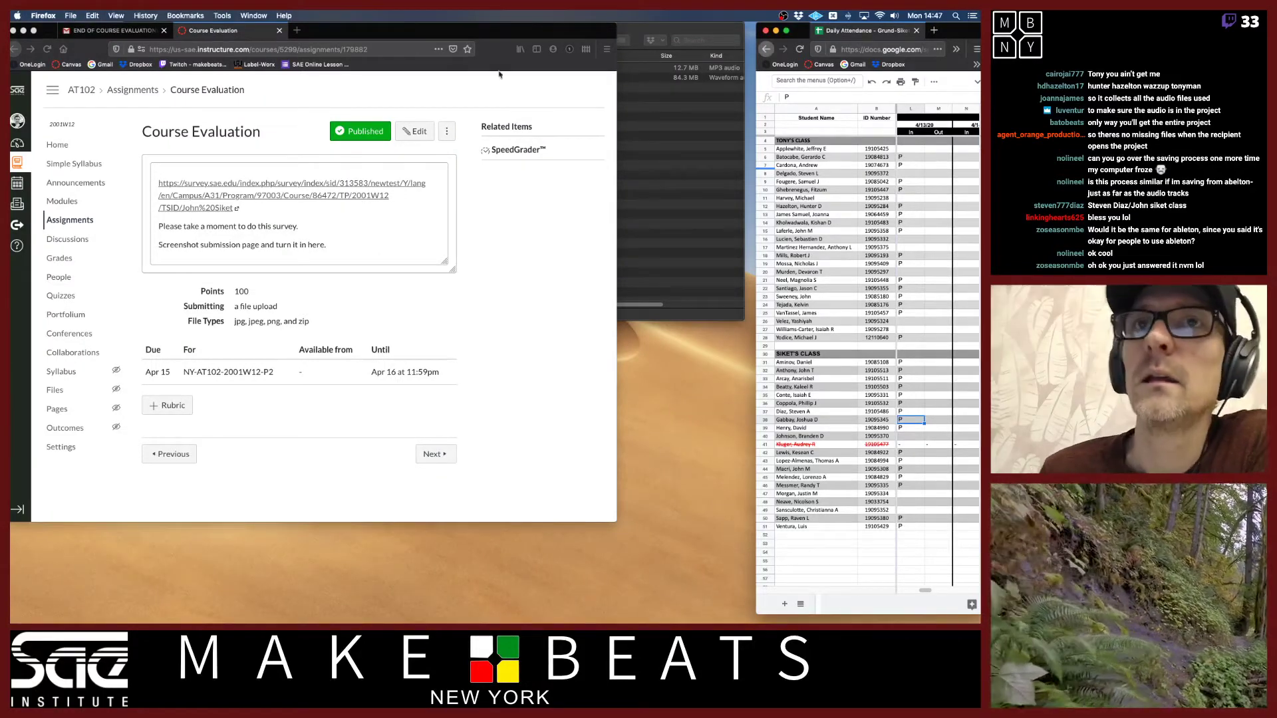
Launch Ableton Live 10 Suite and enlarge its window to fill the screen.
mouse_move(387, 620)
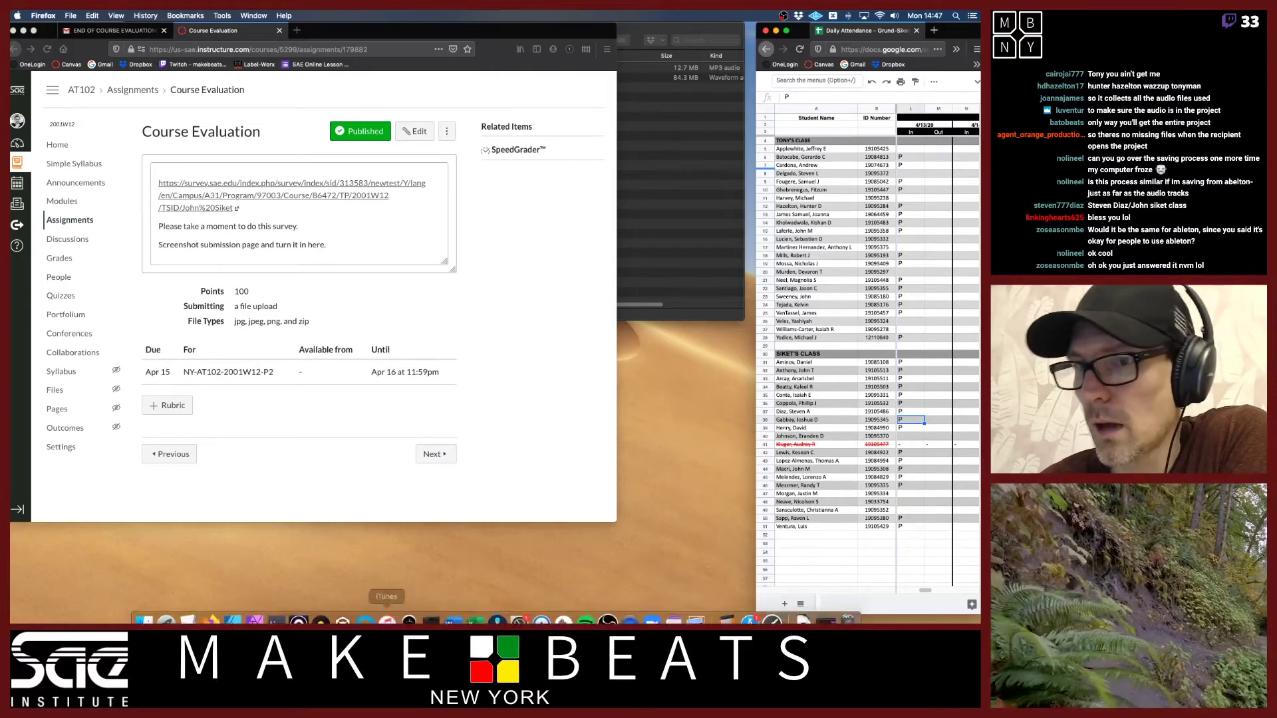
click(279, 619)
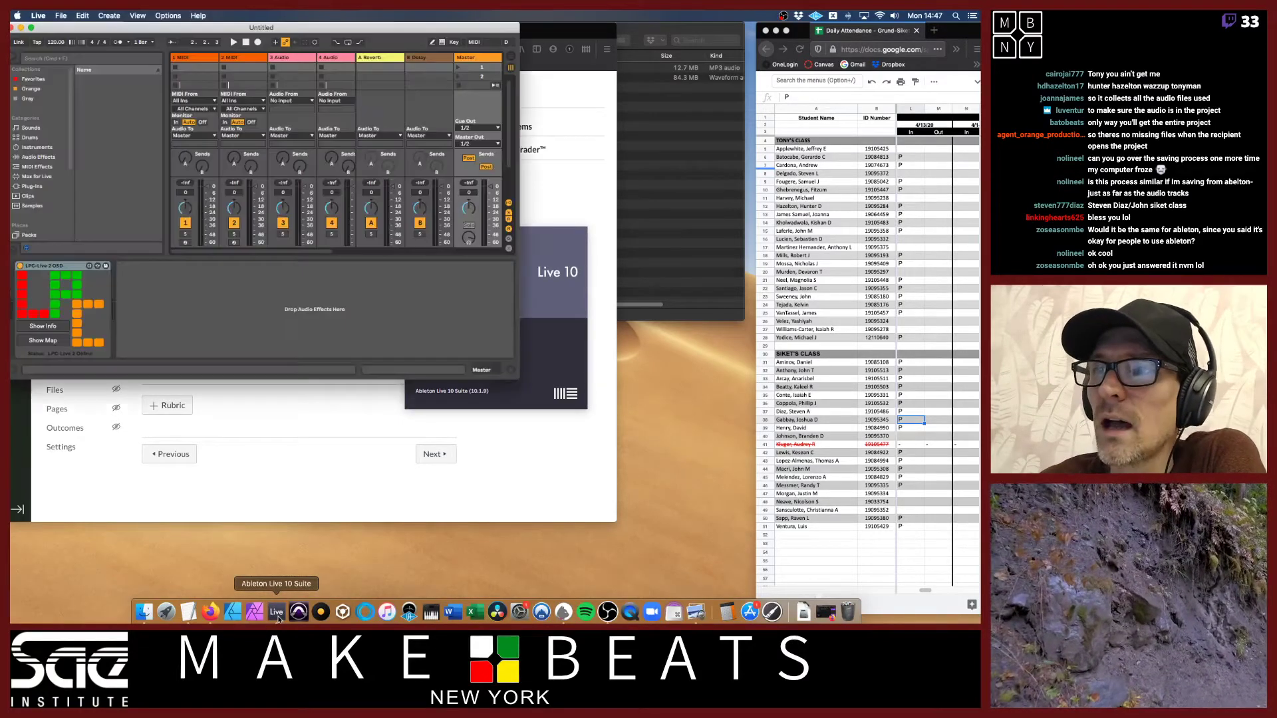
double_click(313, 29)
Open the recent Live Set KMFDWha.als, discarding the changes to the untitled set.
click(60, 16)
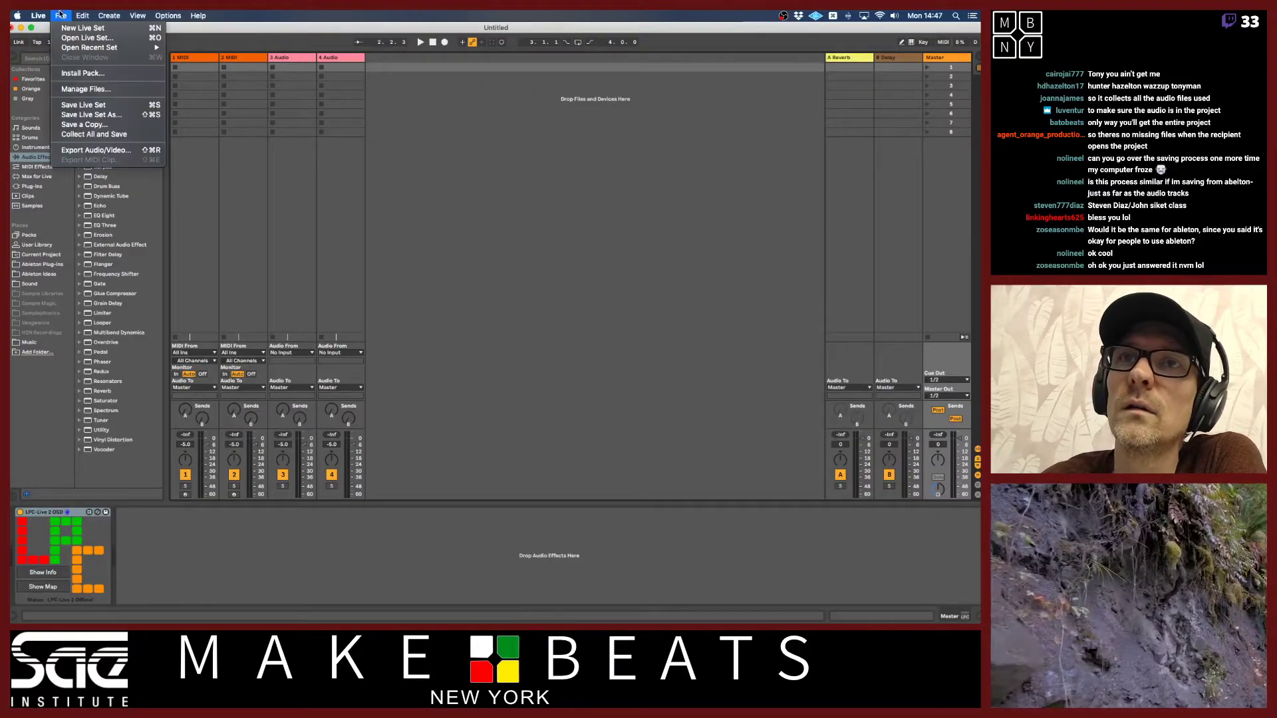
mouse_move(73, 48)
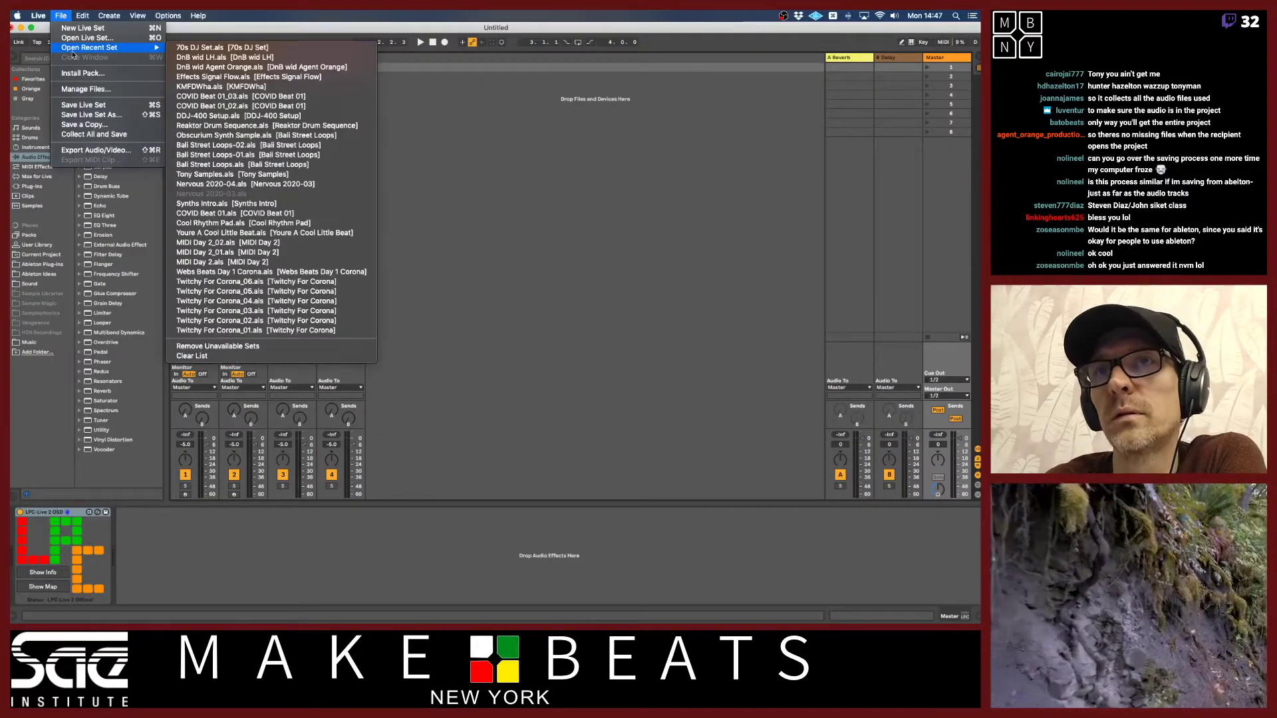
click(221, 86)
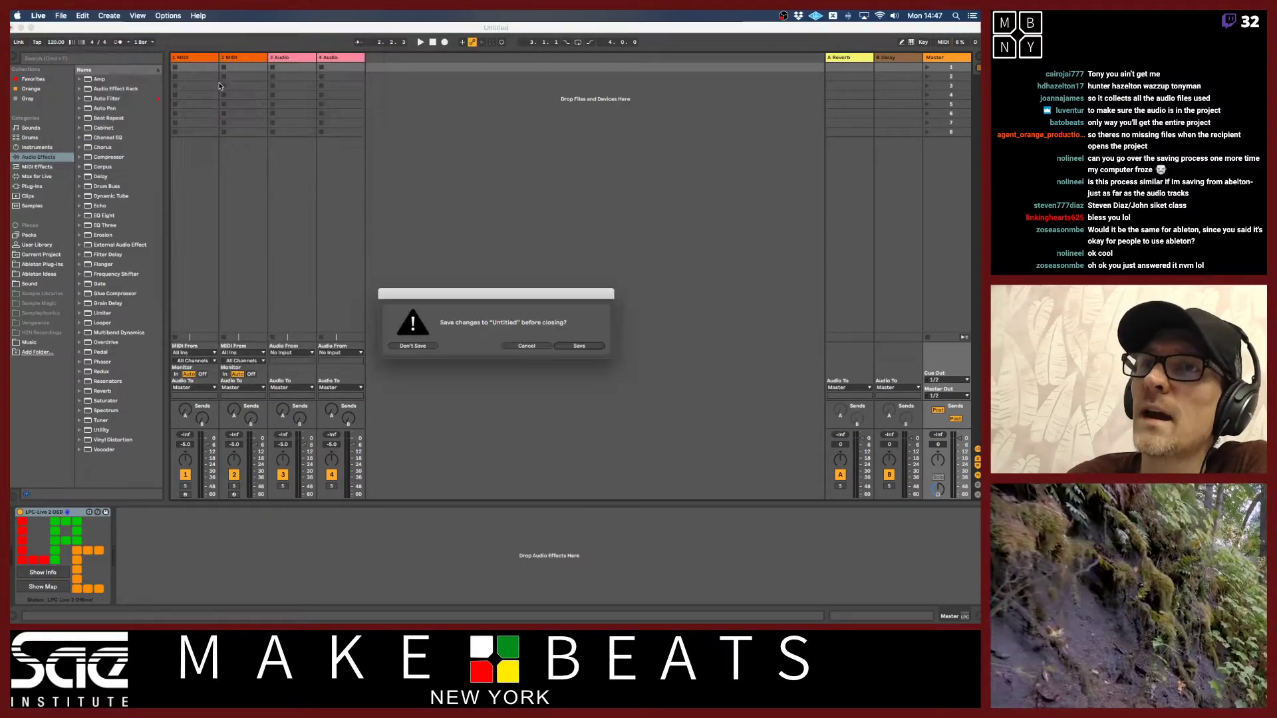
click(405, 345)
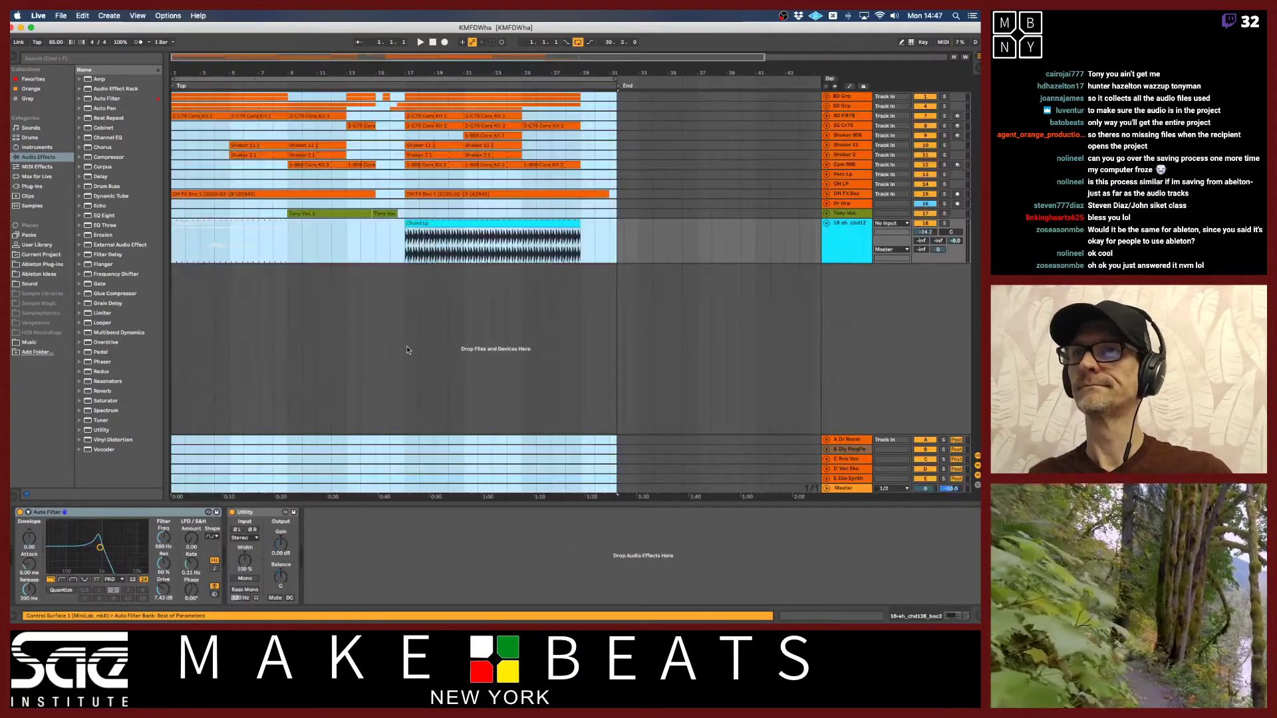
Check the audio preferences, play the set briefly and show the devices on the Master track.
key(super+comma)
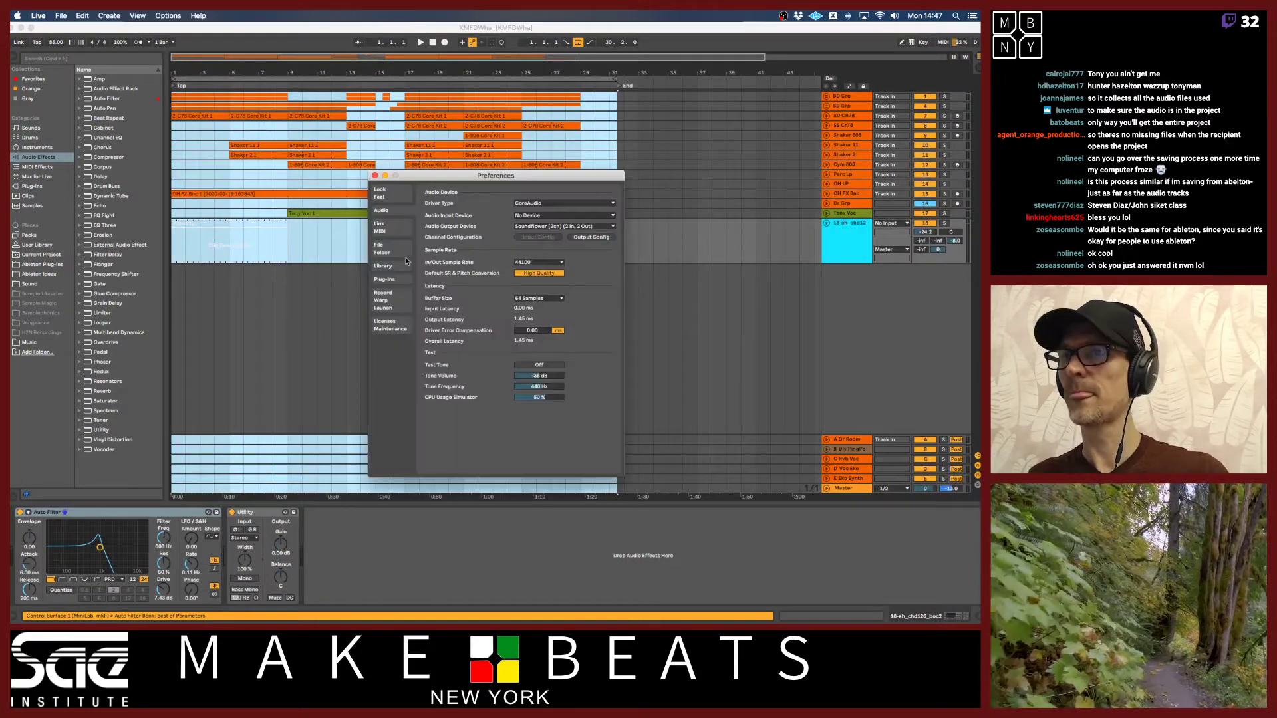
click(374, 176)
key(space)
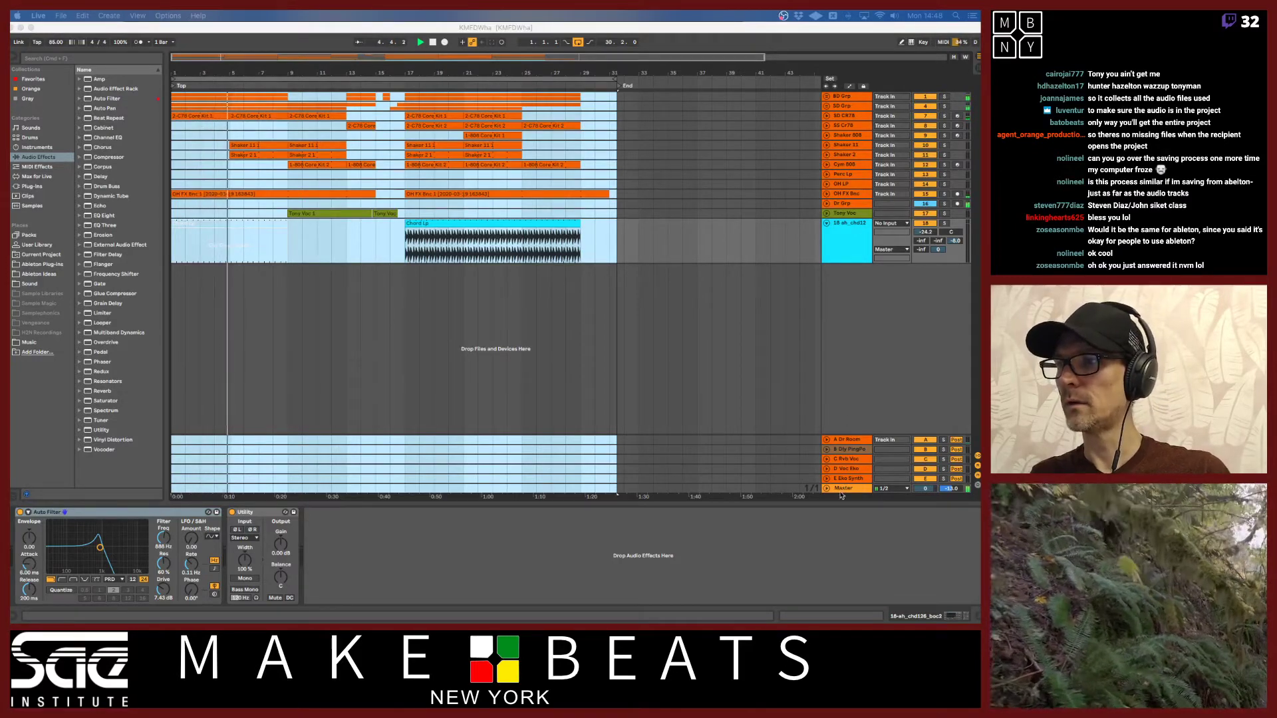
click(843, 492)
click(843, 490)
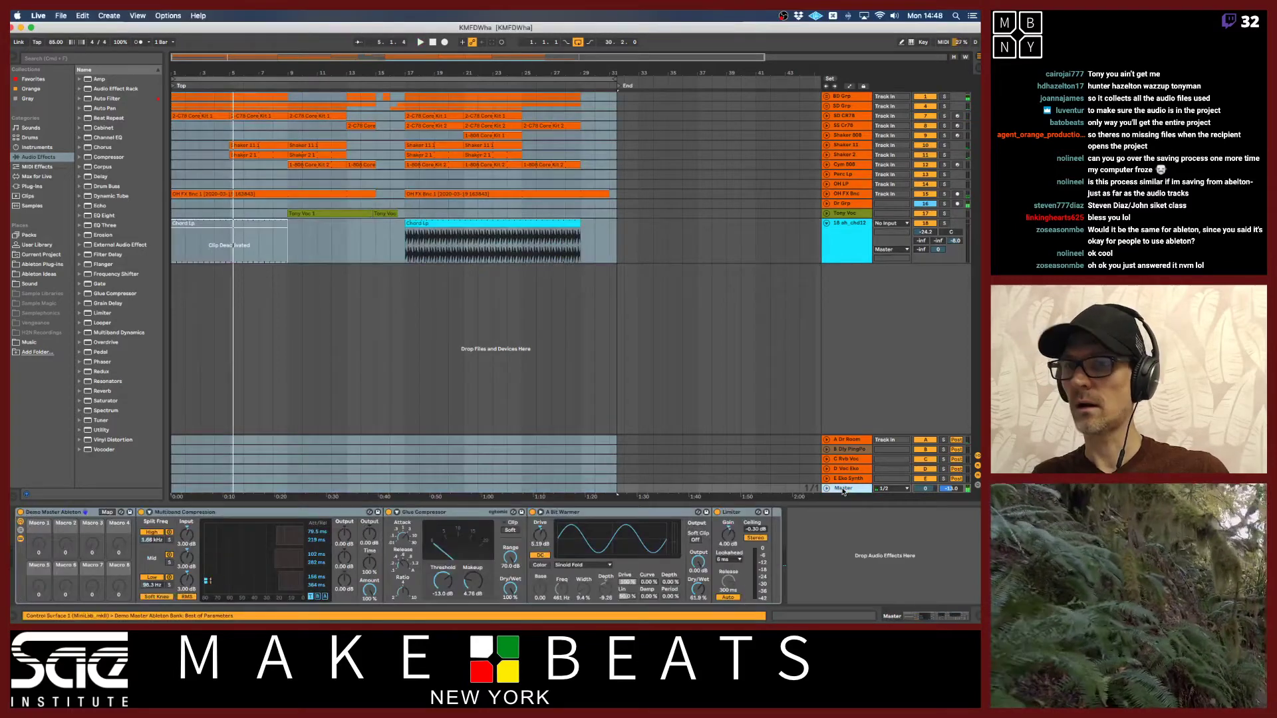
Set the audio buffer size to 128 samples in the preferences.
key(super+comma)
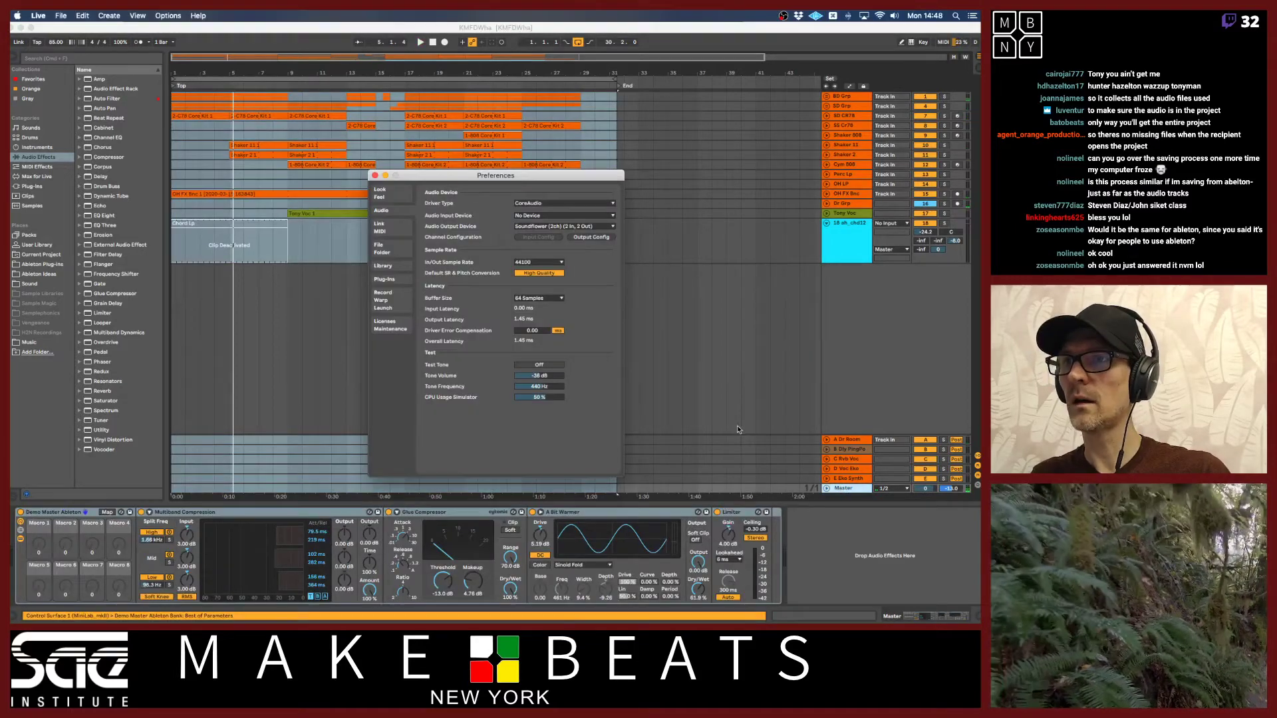
click(540, 297)
click(538, 322)
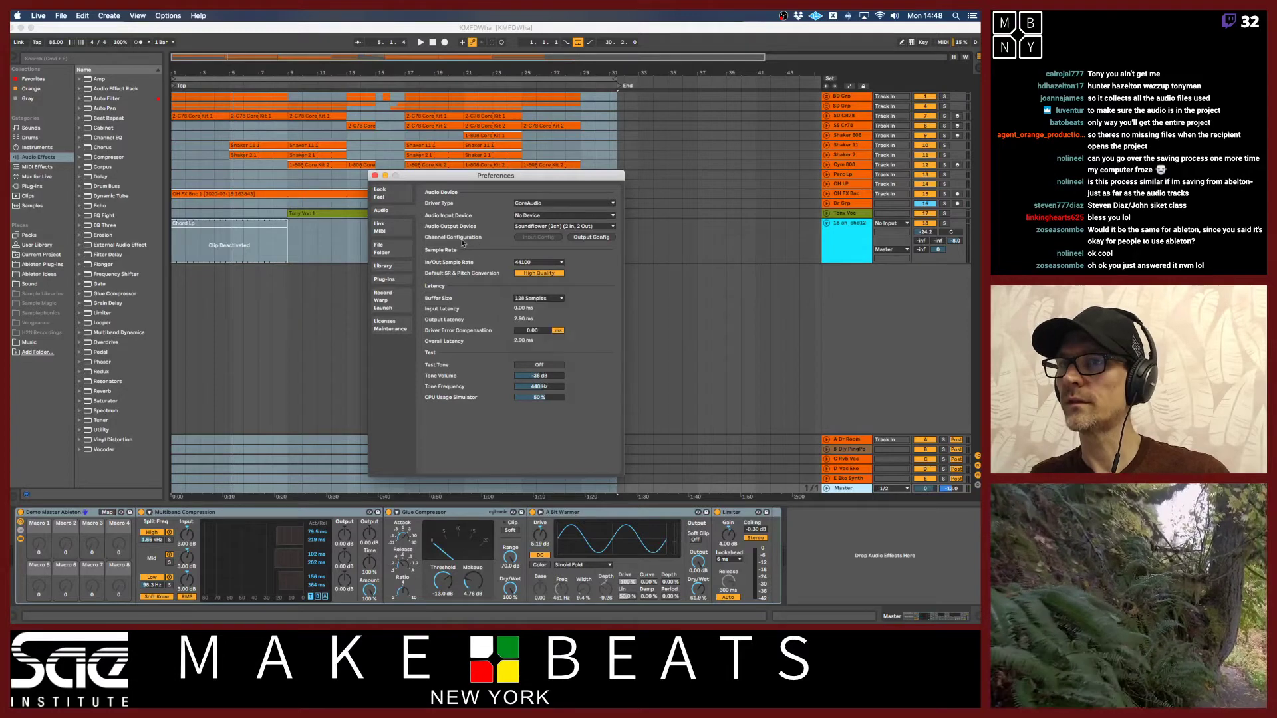
click(375, 177)
Play the beginning of the arrangement to check the audio, and stop playback.
key(space)
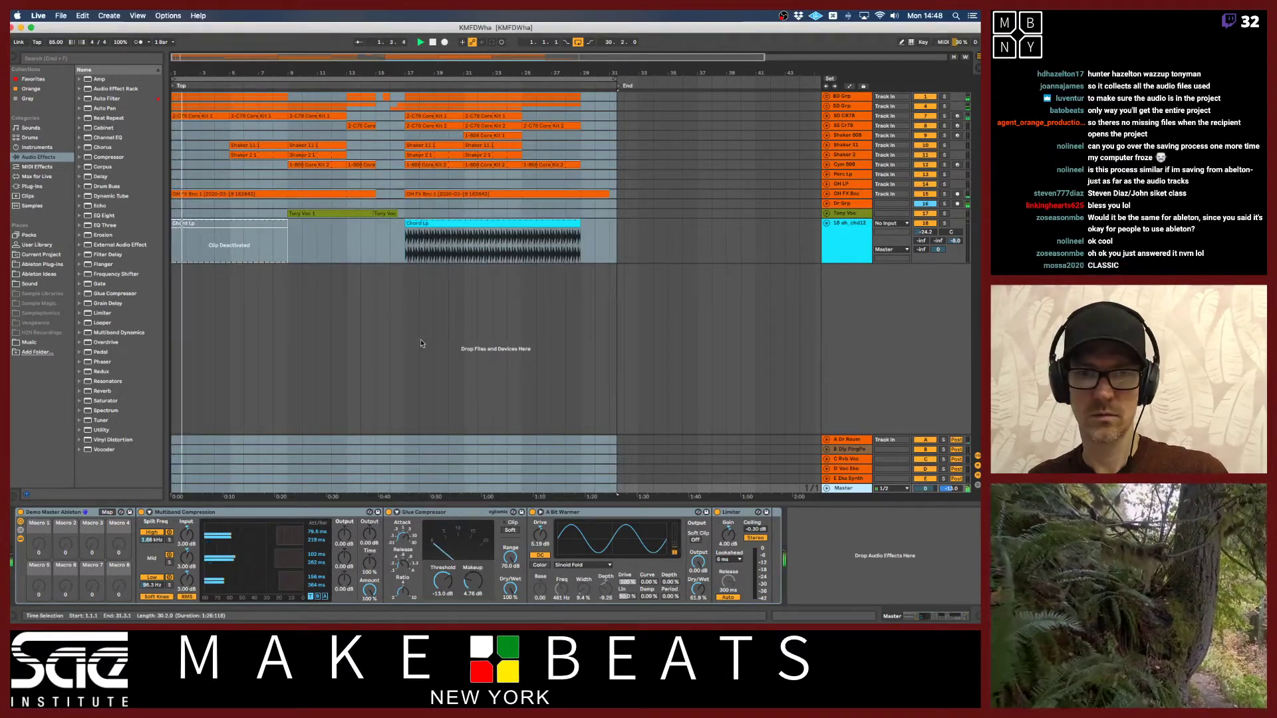
key(space)
key(super+a)
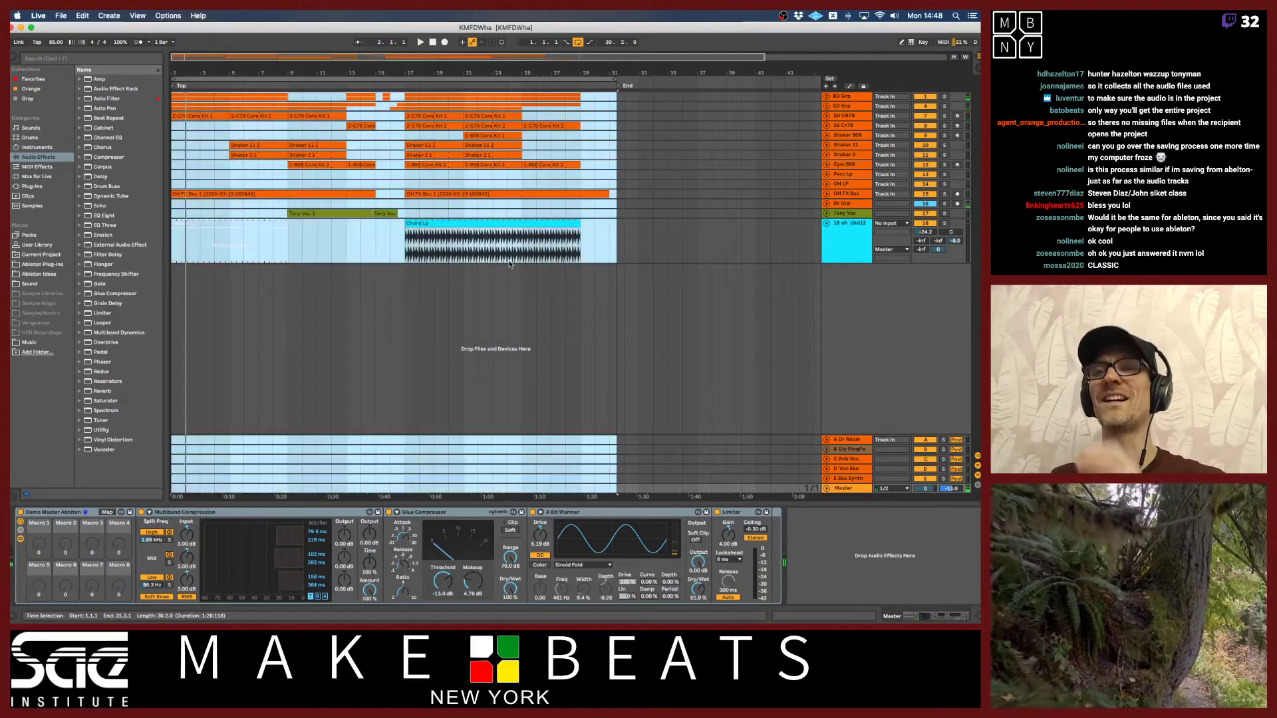
click(365, 78)
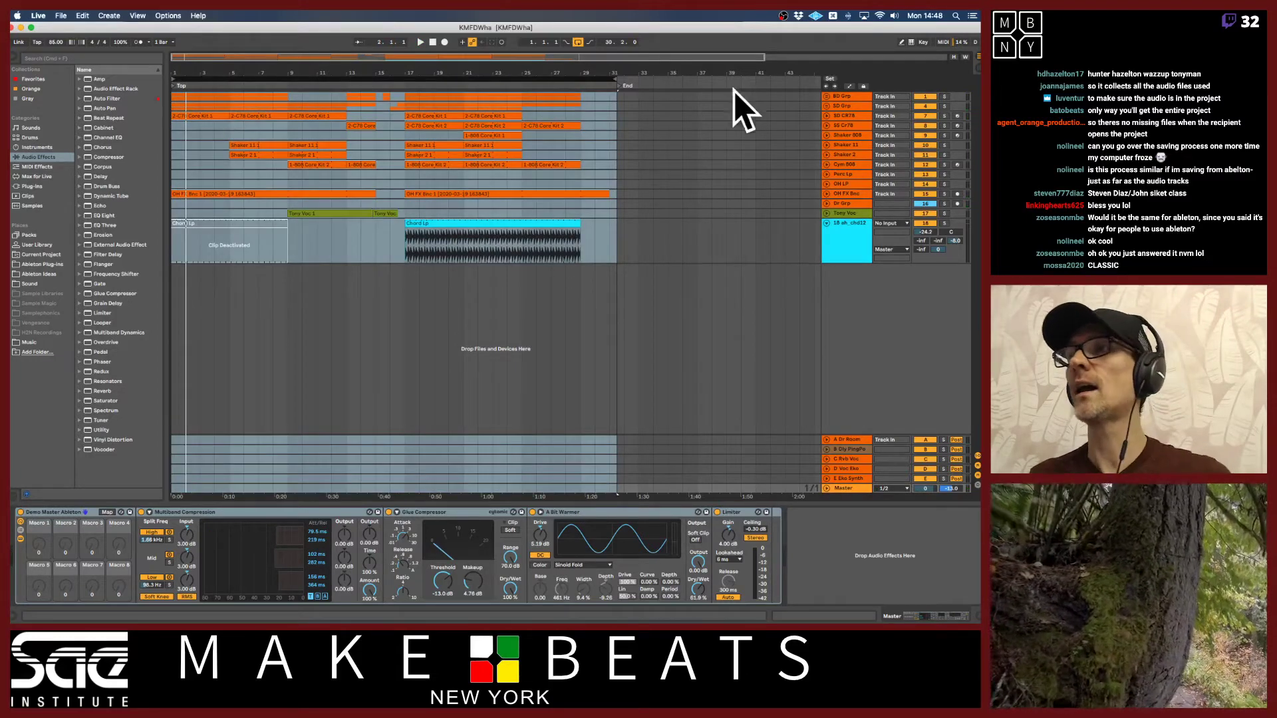
Unfold the BD Grp track, show the BD 808 track's devices and switch to Session View.
click(827, 97)
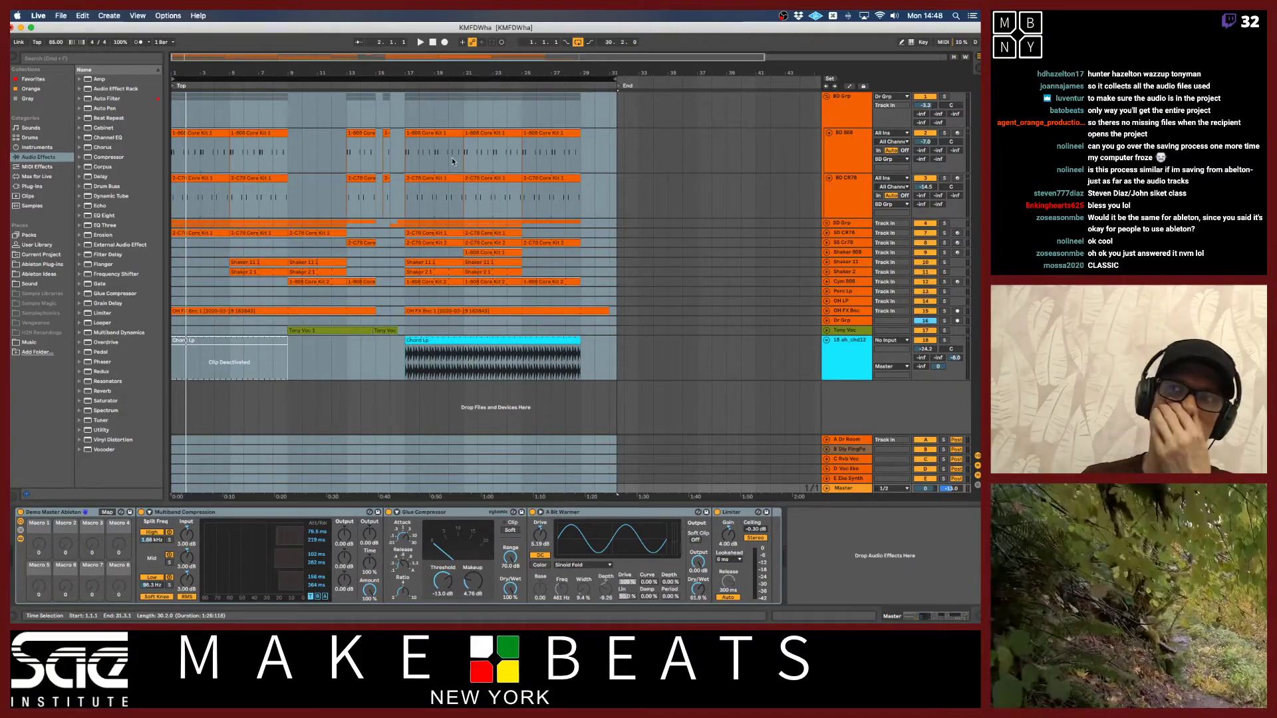
click(846, 140)
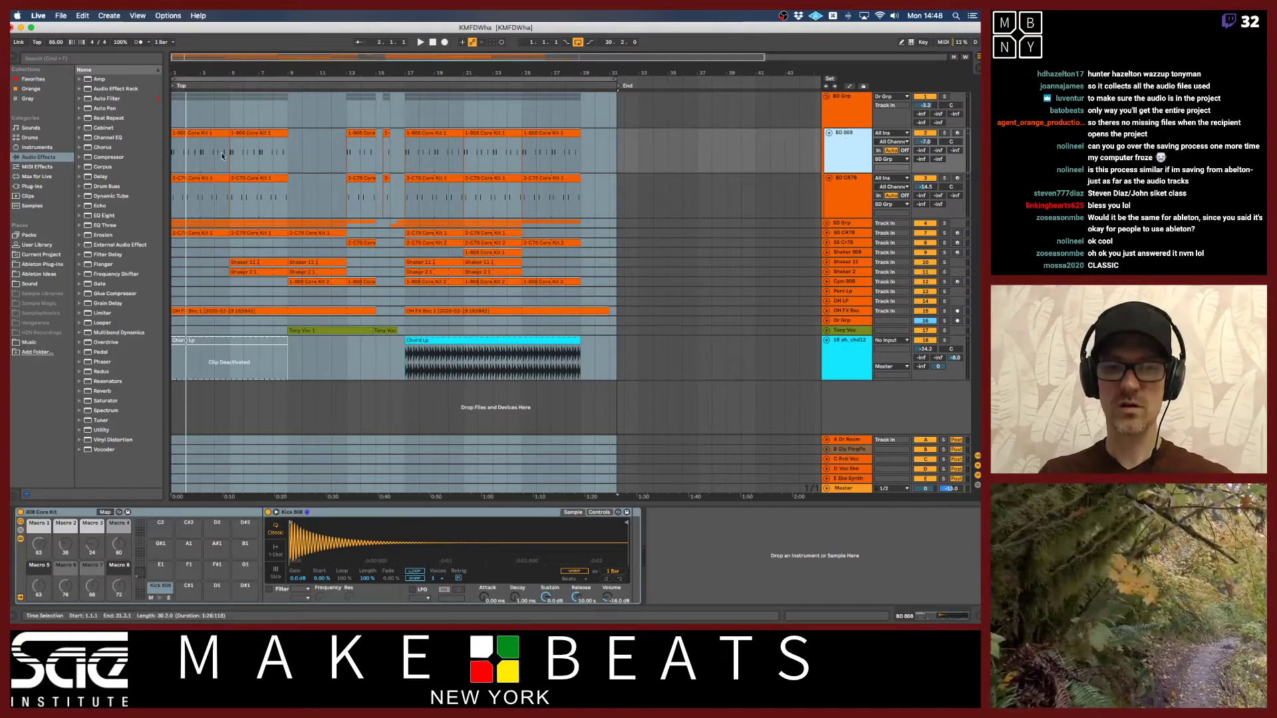
key(Tab)
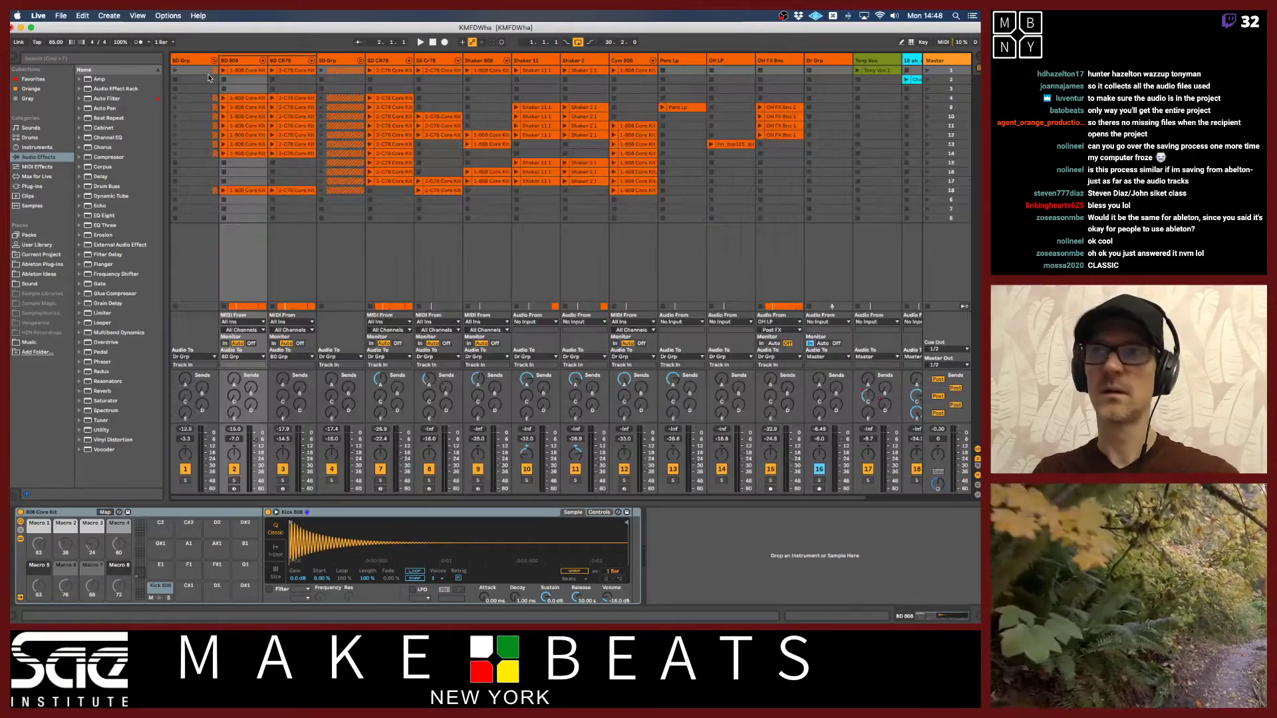
Collect all and save the set, copying files from elsewhere, other Projects, User Library and Factory Packs into the project.
click(59, 15)
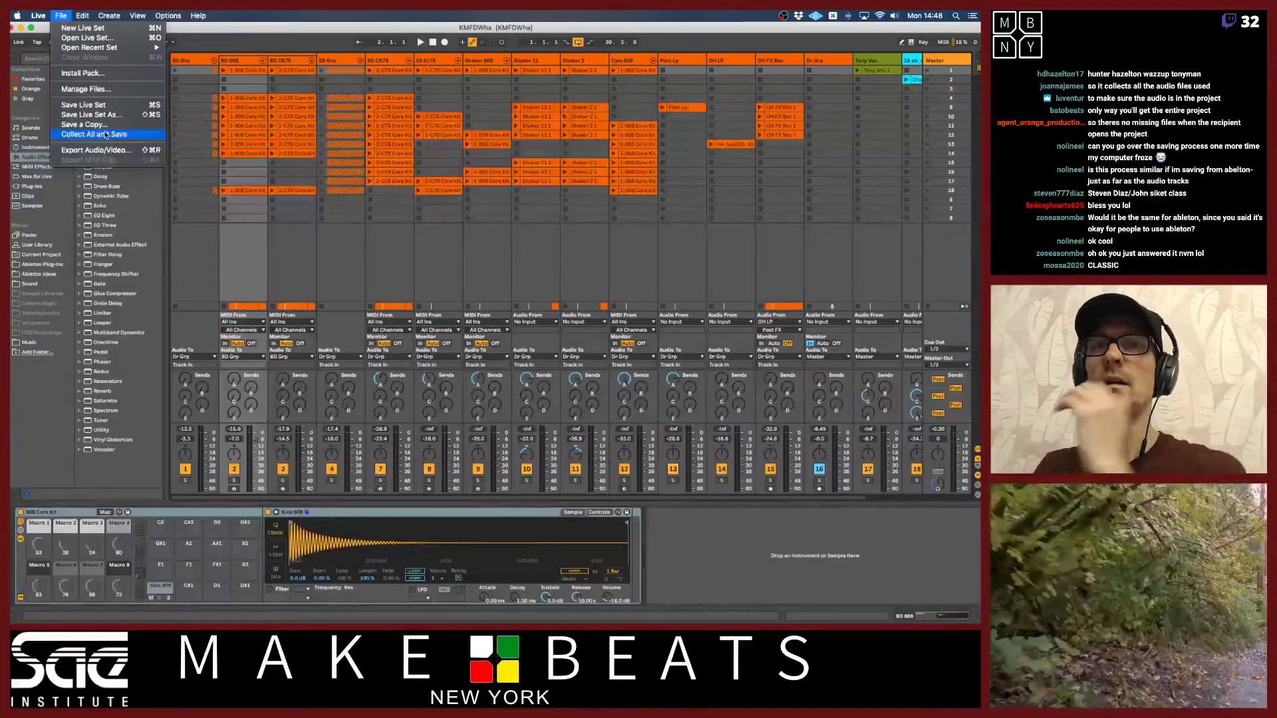
click(105, 135)
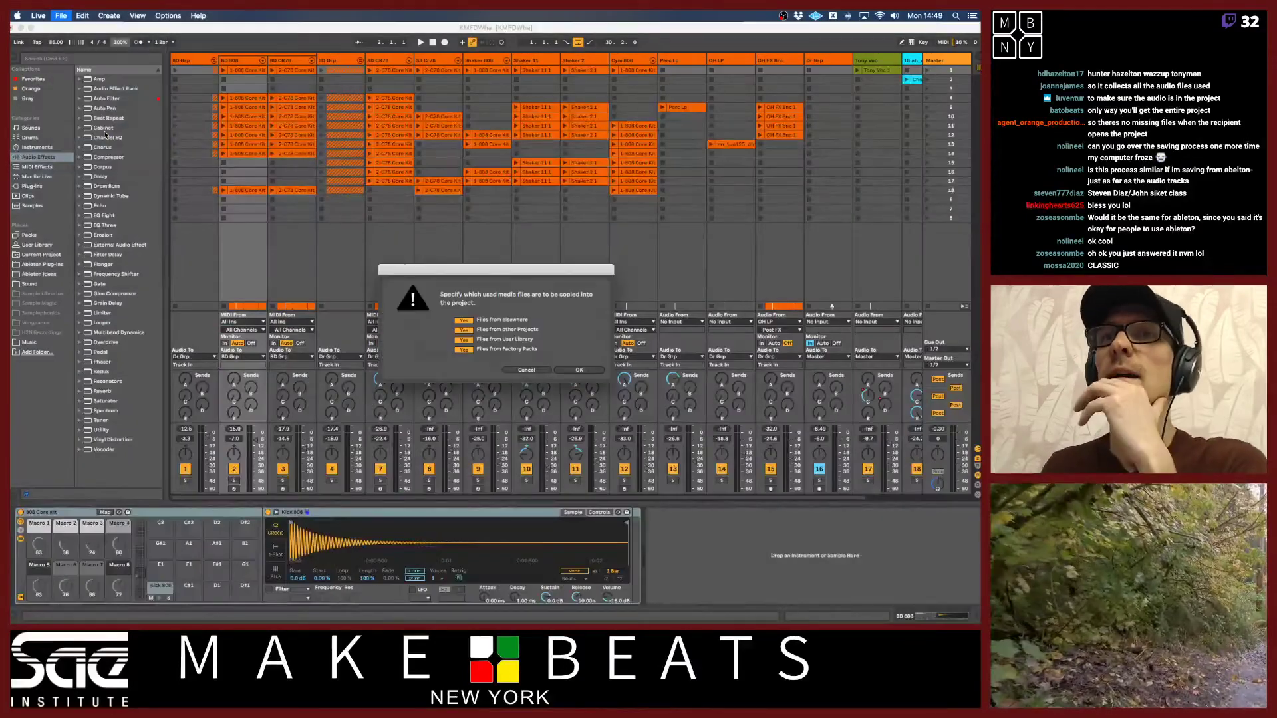
drag(478, 269, 361, 159)
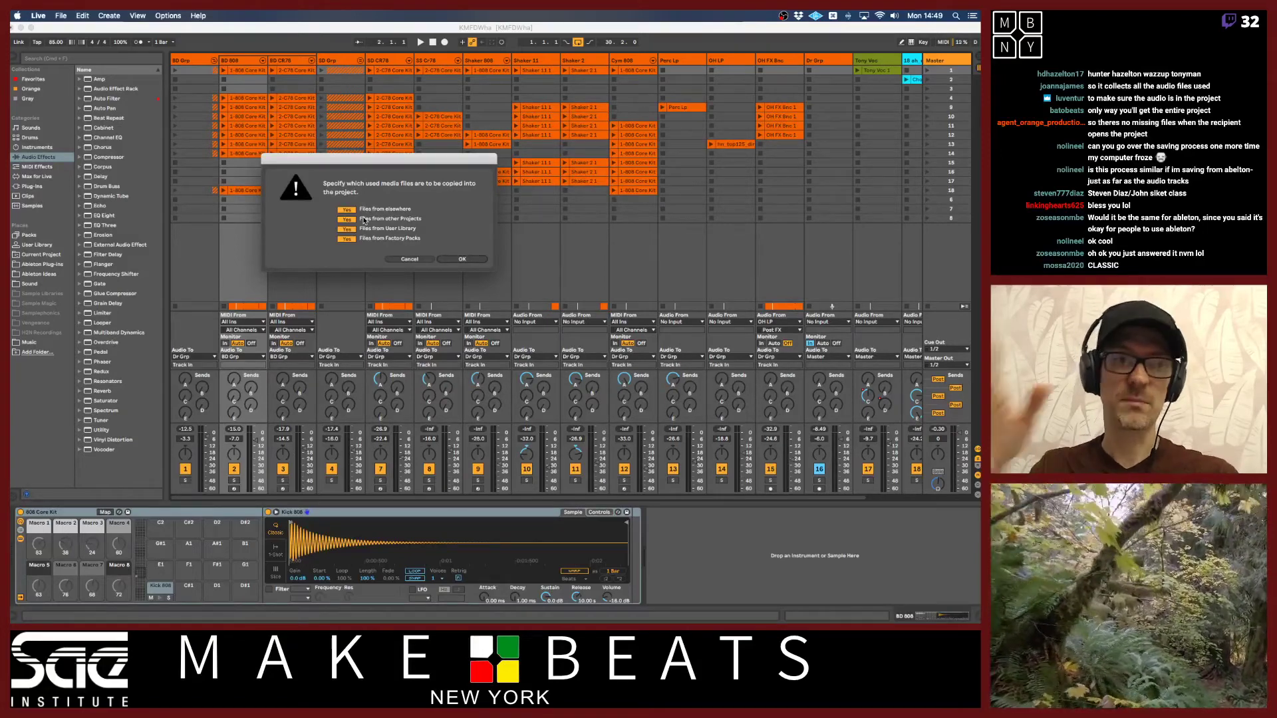
click(462, 259)
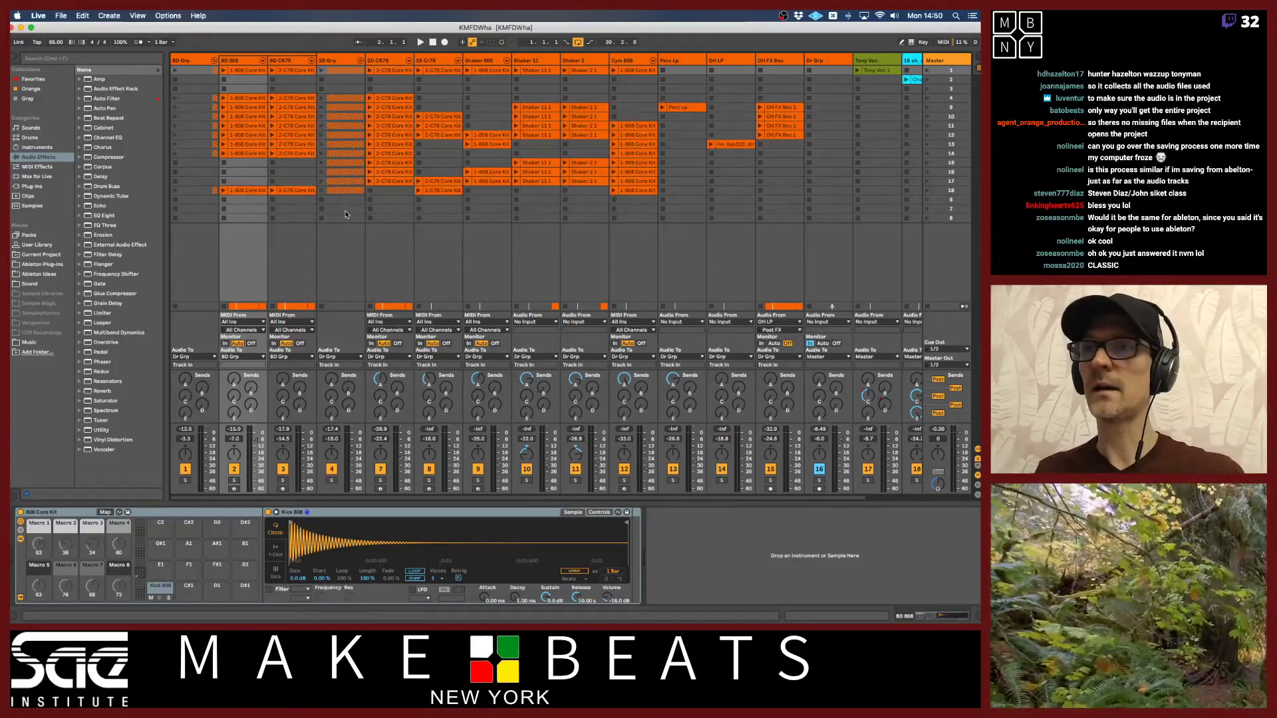
Switch to Finder and select the KMFDWha Project folder inside the Teaching folder.
key(super+Tab)
key(super+Tab)
key(super+Tab)
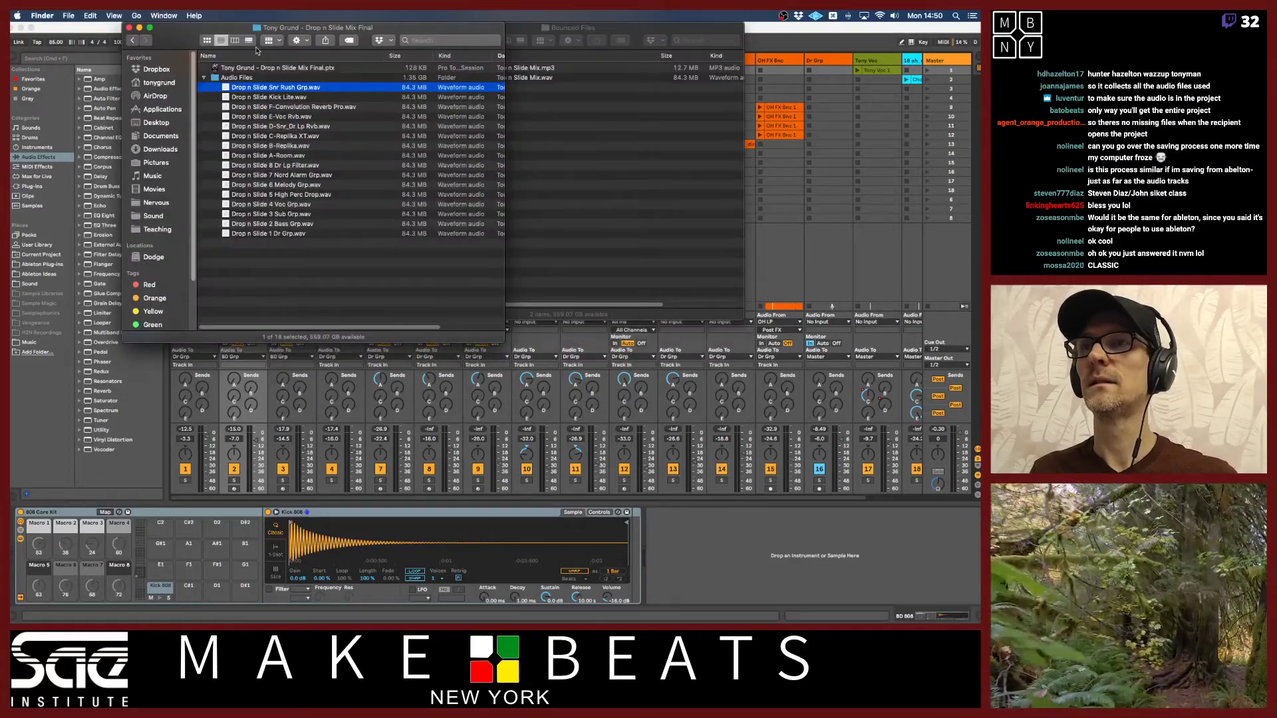
click(157, 230)
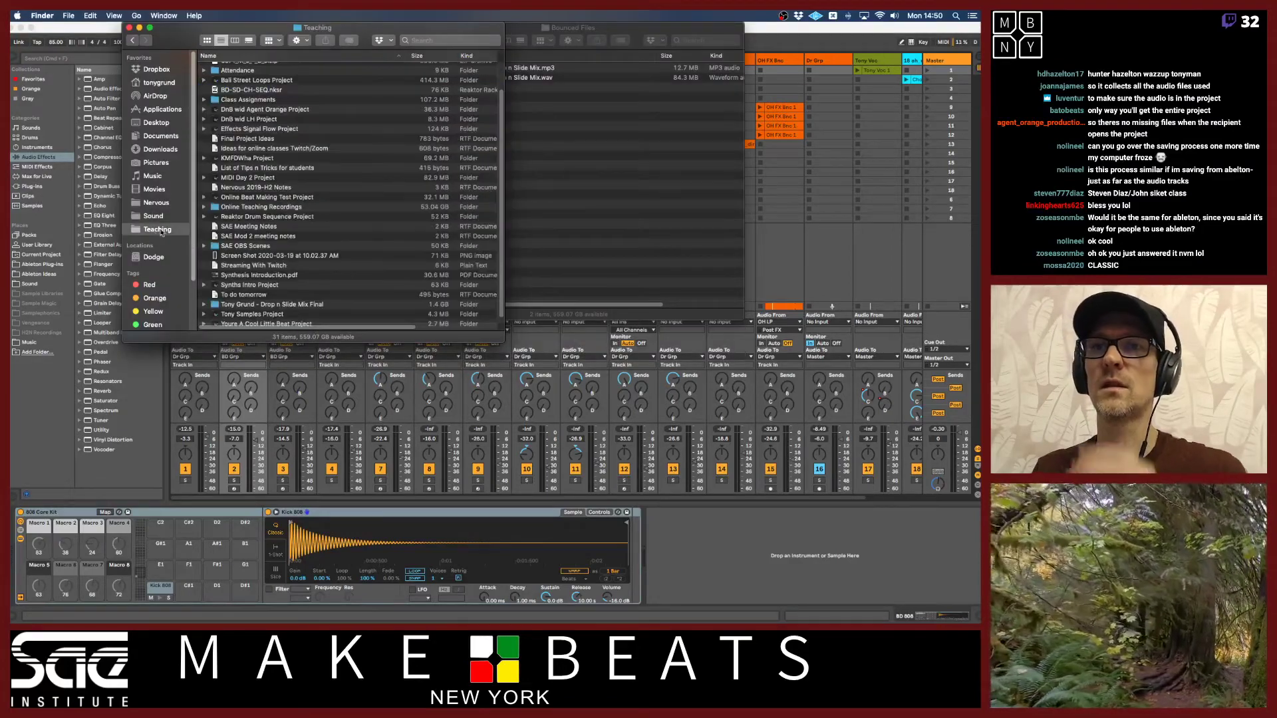
click(253, 158)
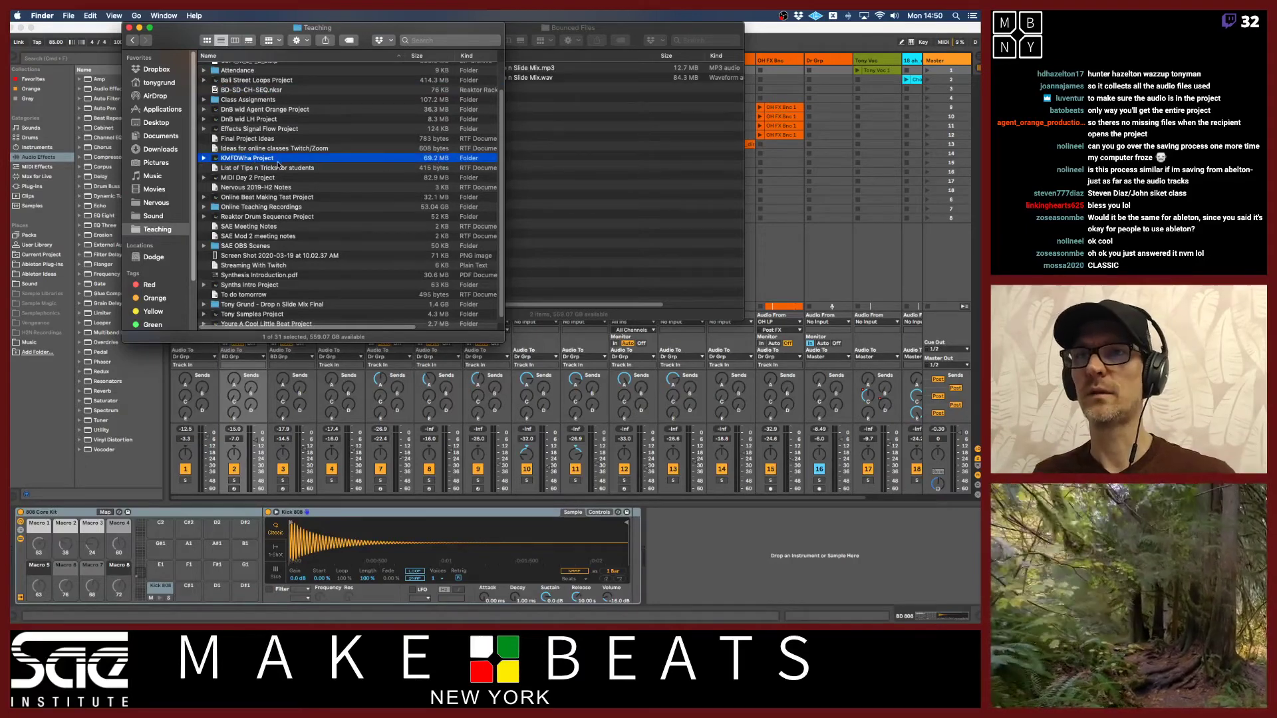
Open the KMFDWha Project folder to check its contents, and return to Ableton Live.
double_click(269, 158)
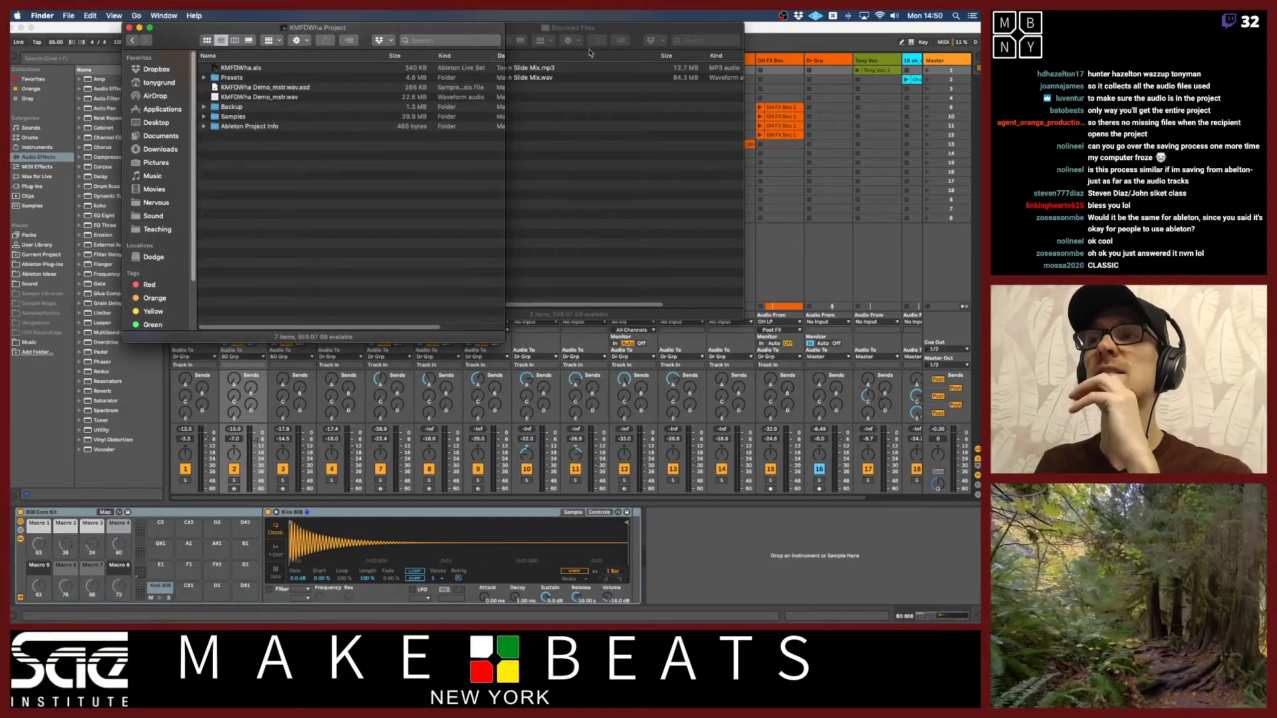
click(750, 30)
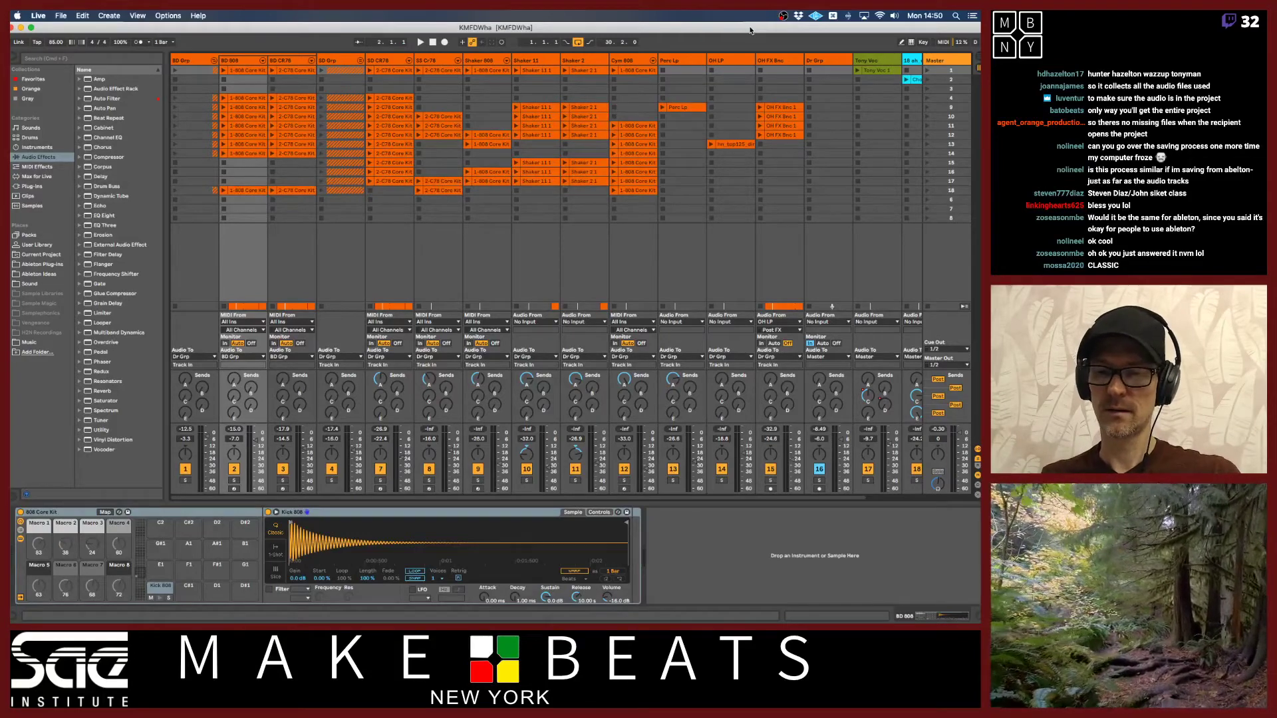
Switch to Arrangement View and fold the BD 808 and BD CR78 tracks.
key(Tab)
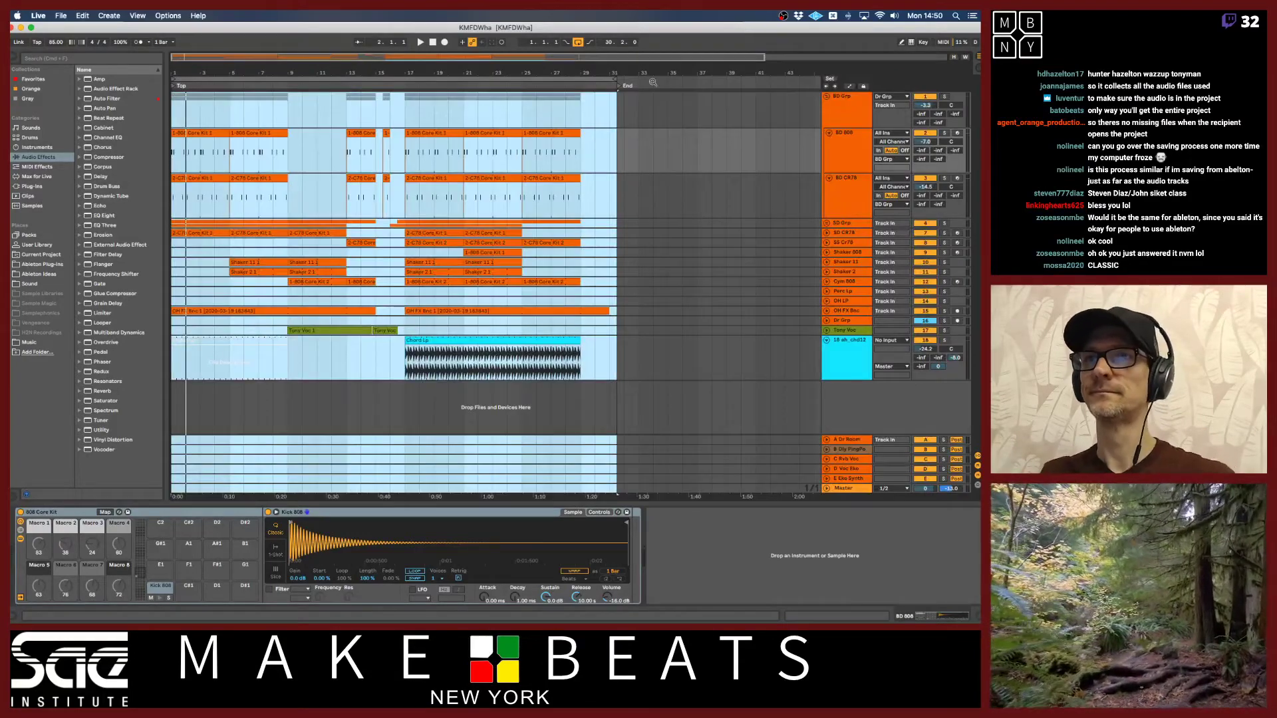
click(849, 155)
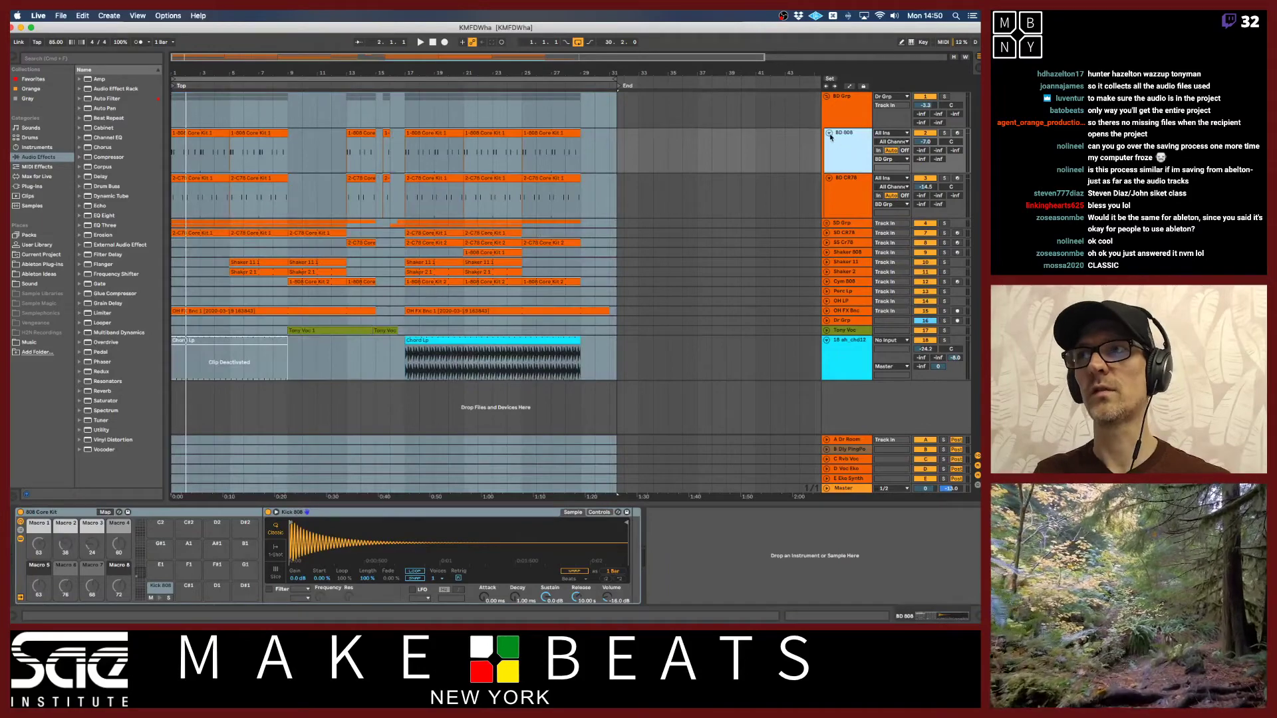
click(828, 133)
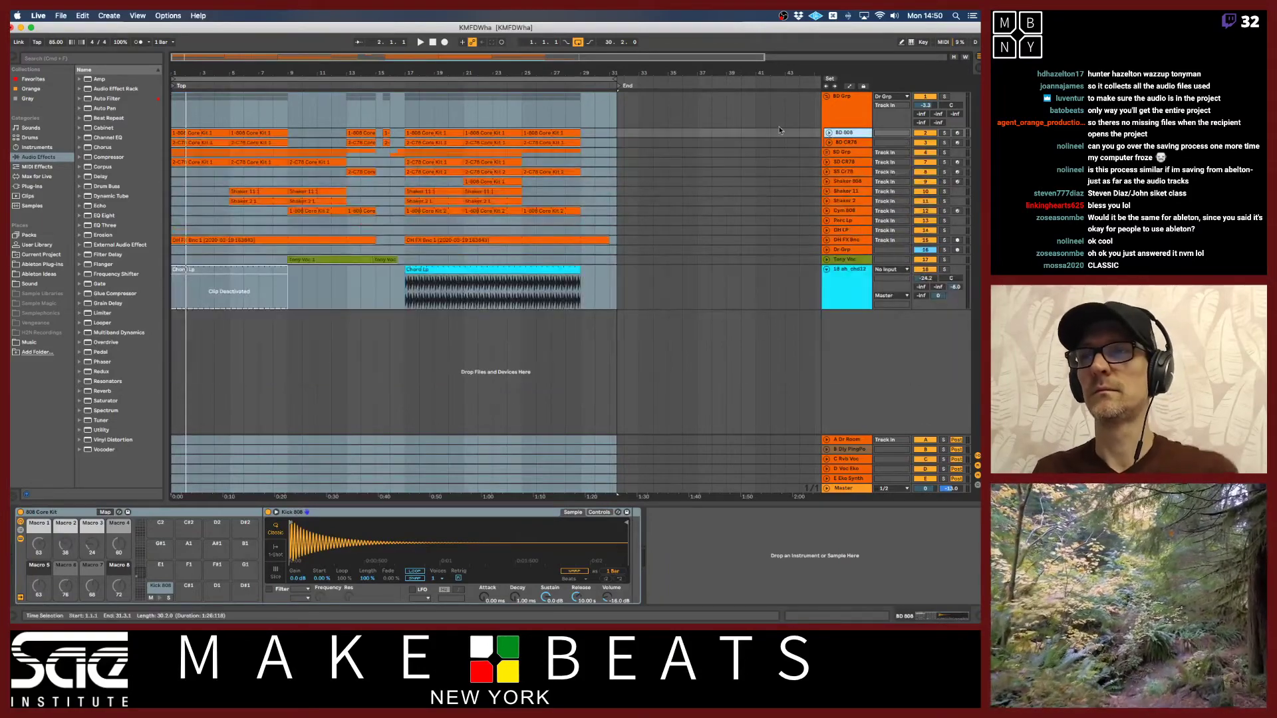
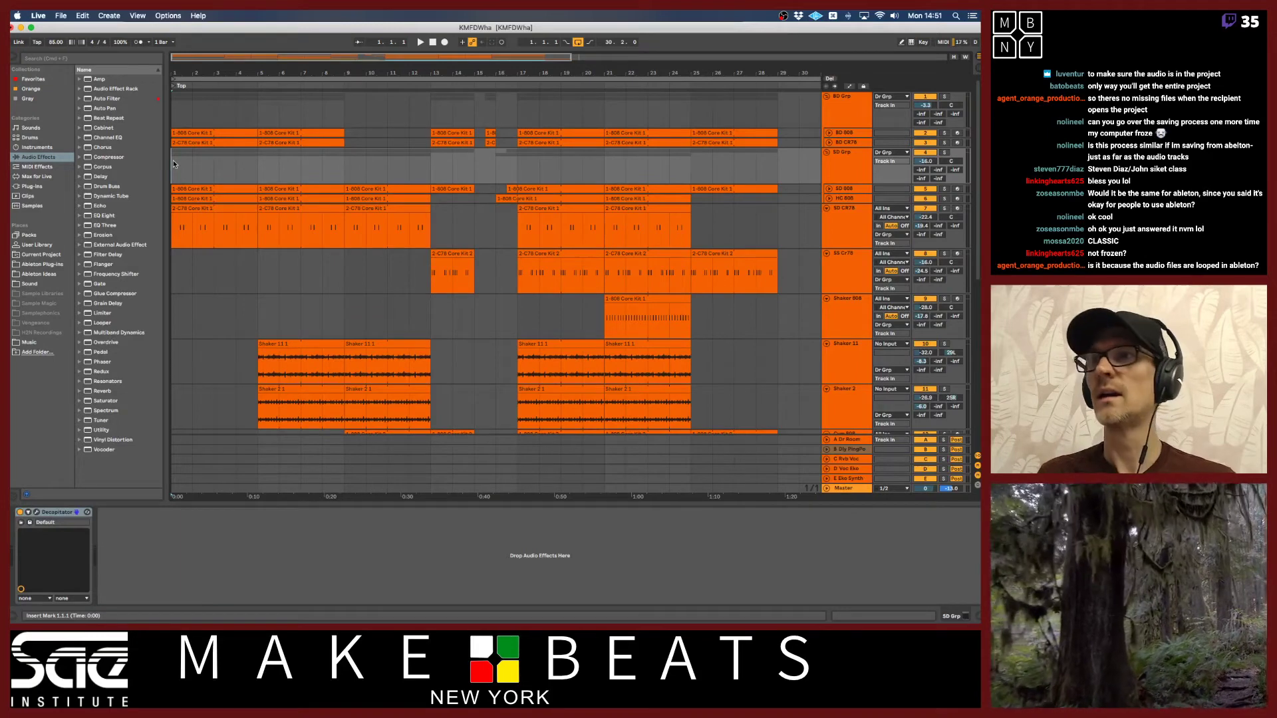
Unfold the BD 808, BD CR78, SD 808 and HC 808 tracks in the arrangement.
click(828, 133)
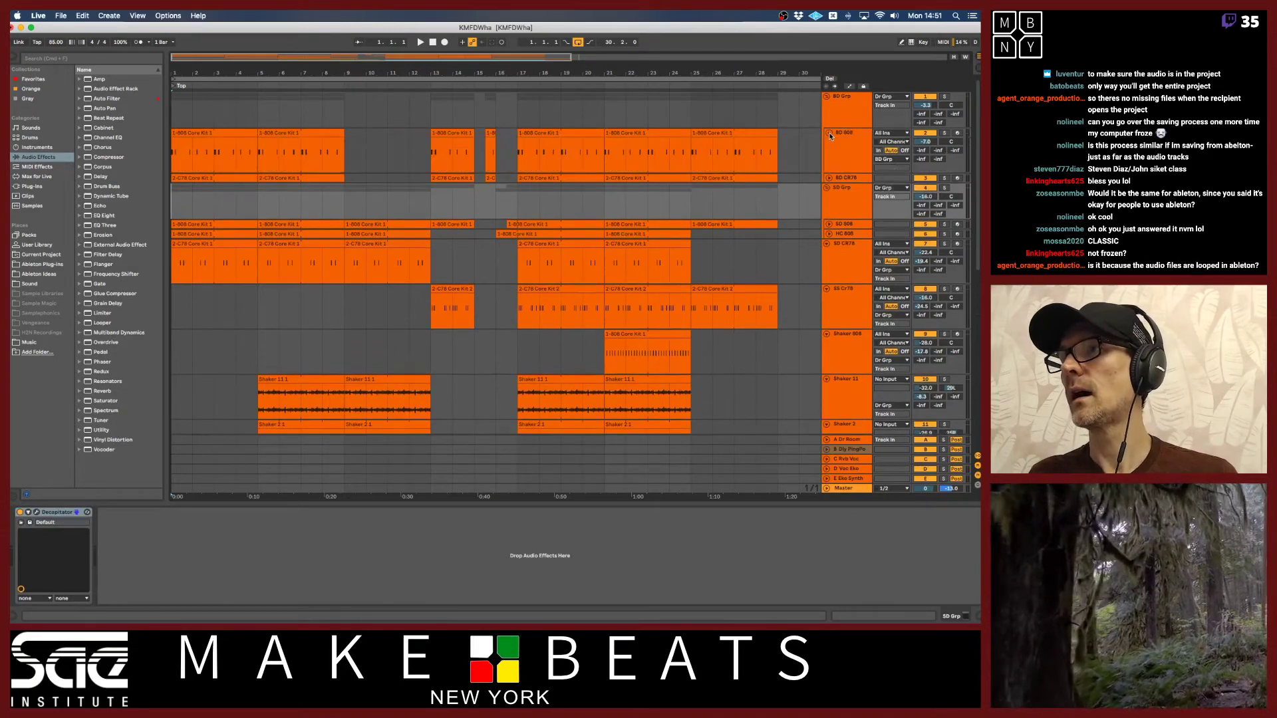
click(828, 177)
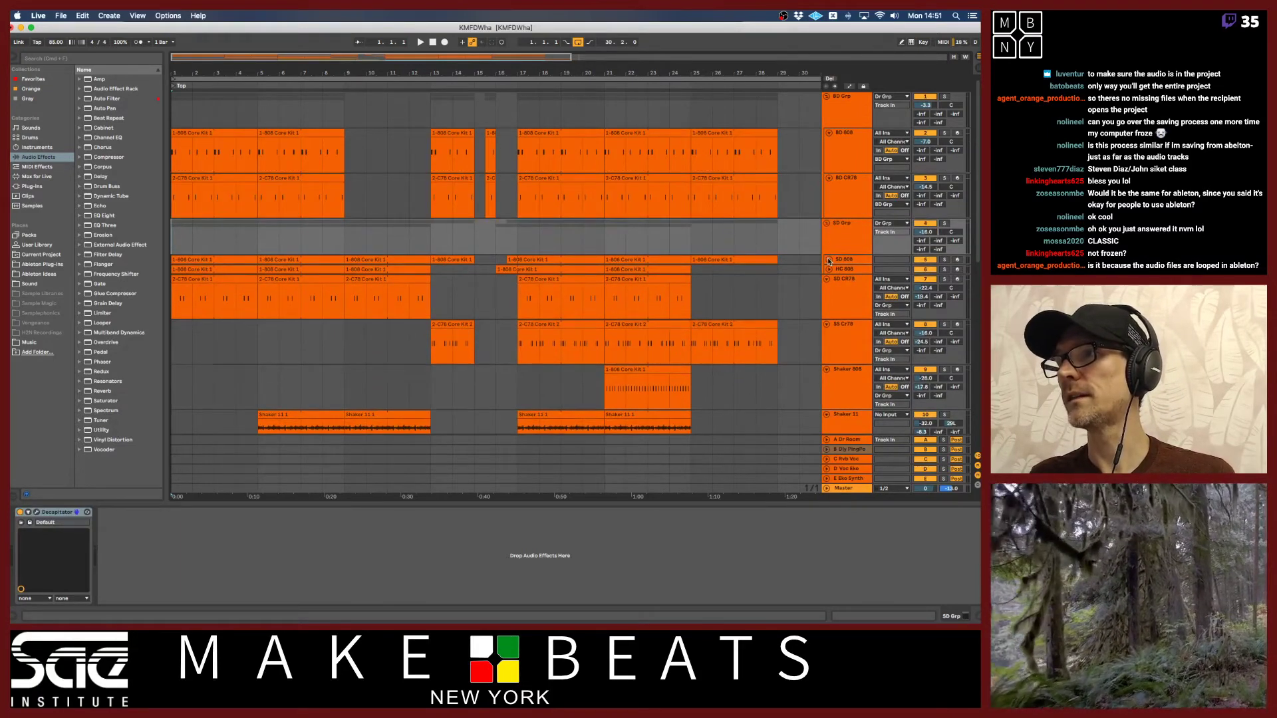
click(828, 260)
click(830, 306)
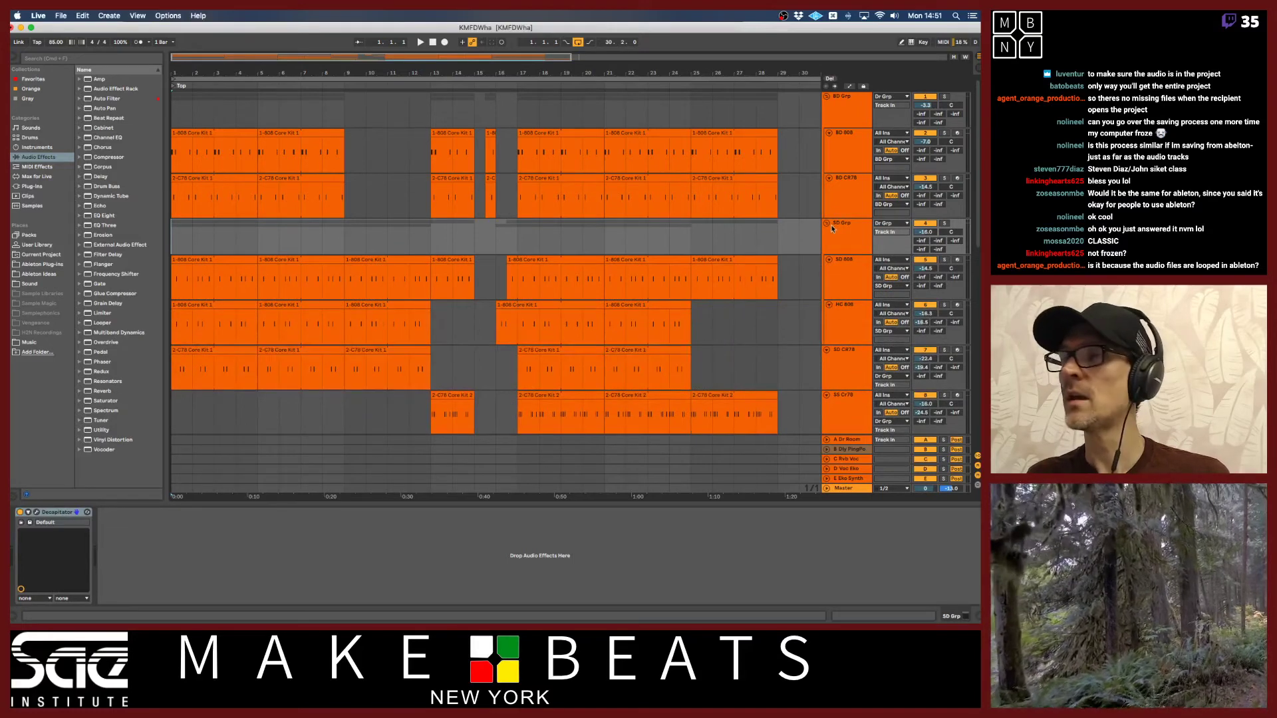
Select the BD 808 and BD CR78 tracks together, and drop the multi-track selection by clicking into the BD CR78 lane.
click(845, 147)
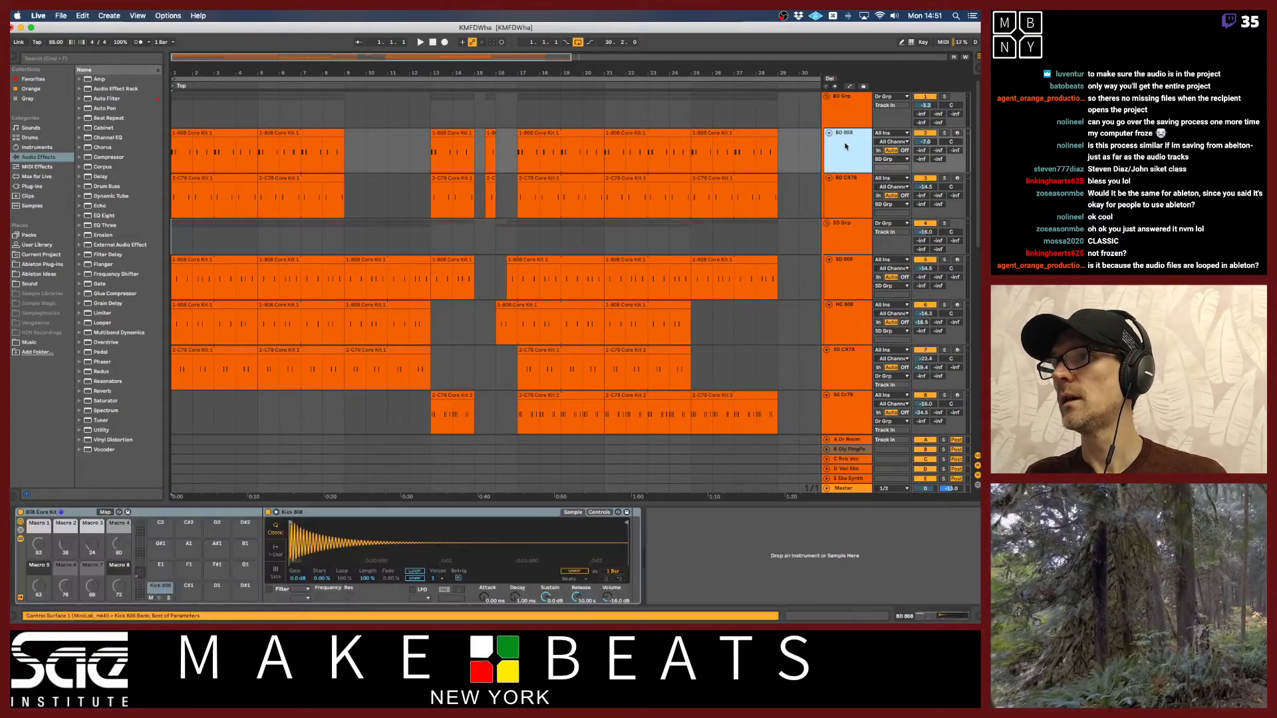
shift+click(850, 190)
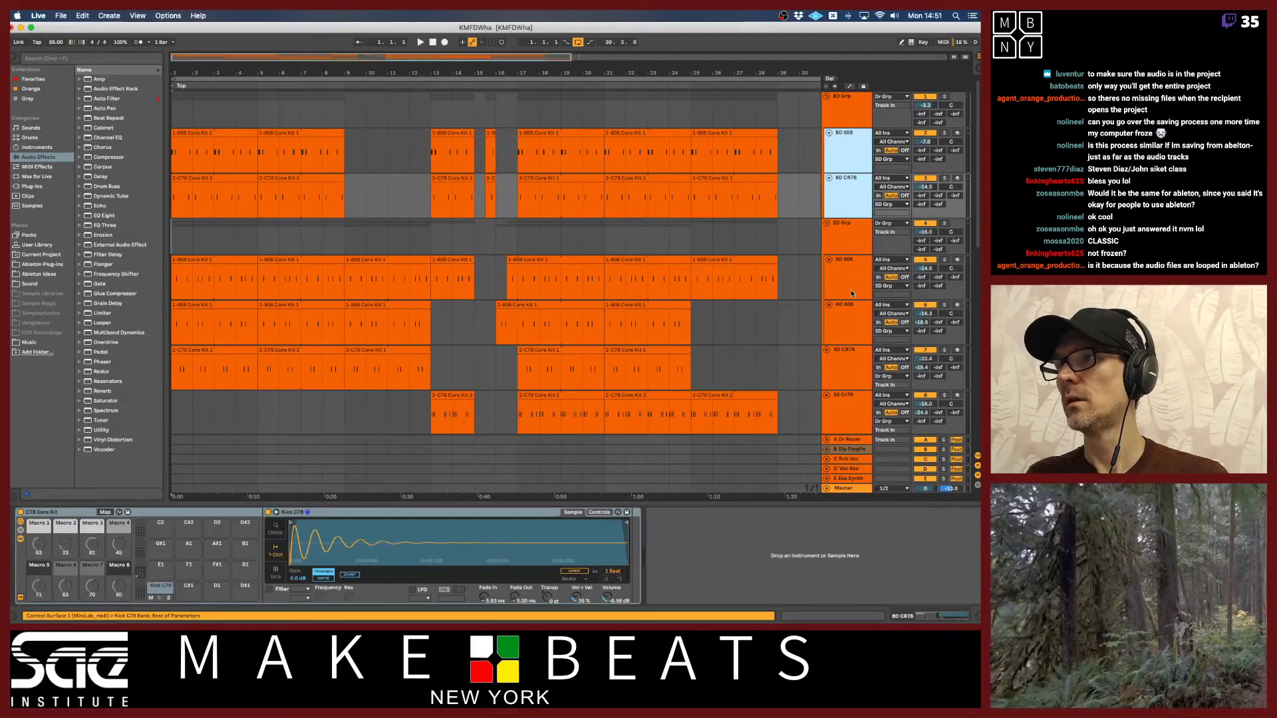
click(805, 193)
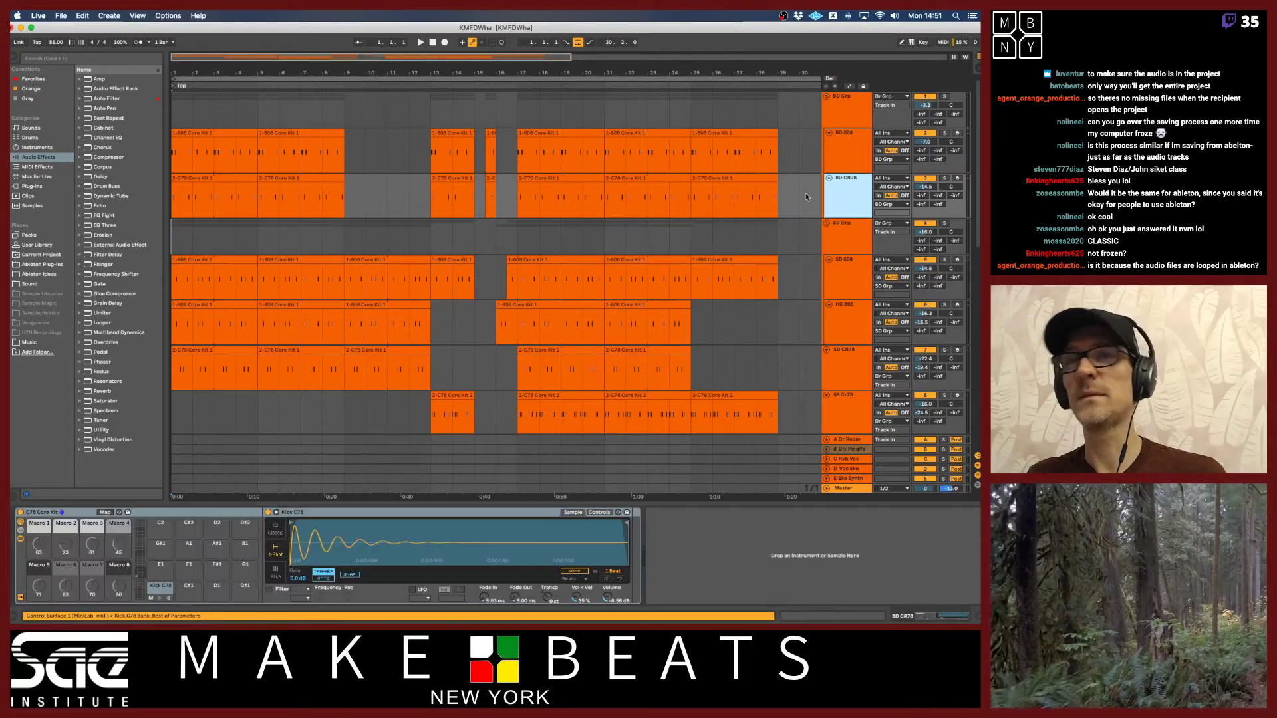
Select the whole arrangement, set its audio export to render All Individual Tracks, and close the export settings without exporting.
key(super+a)
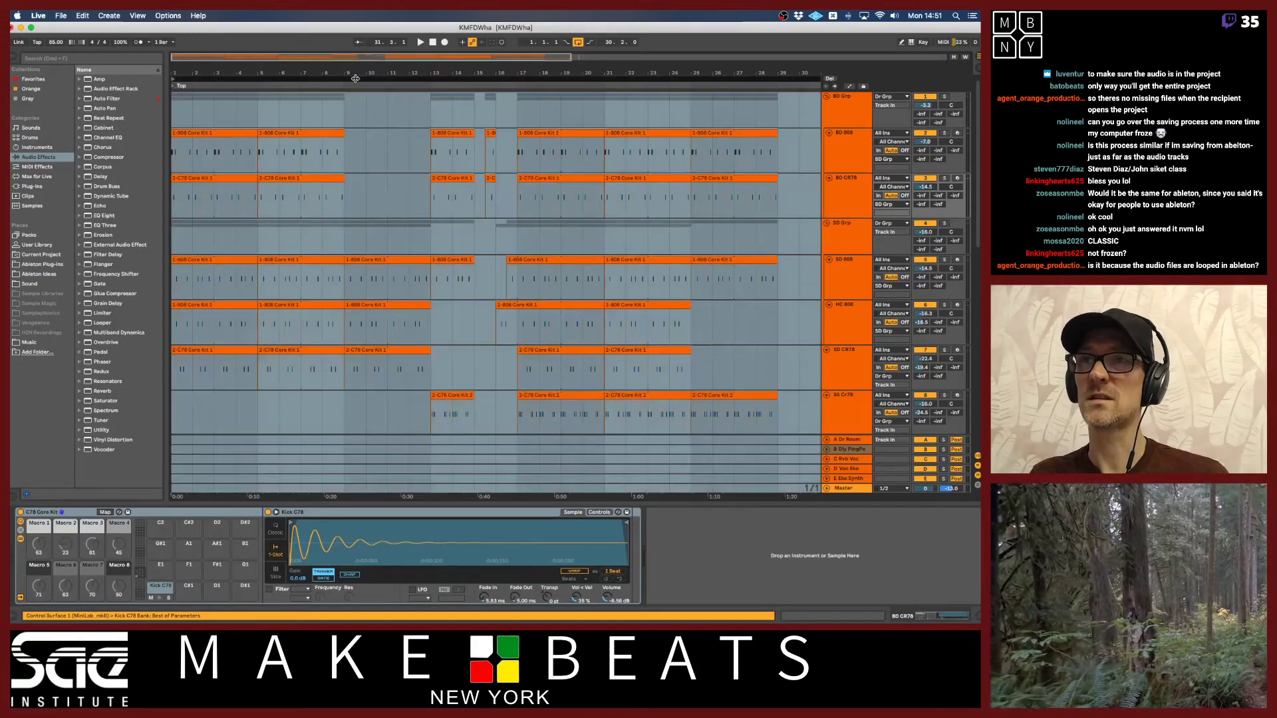
key(super+shift+r)
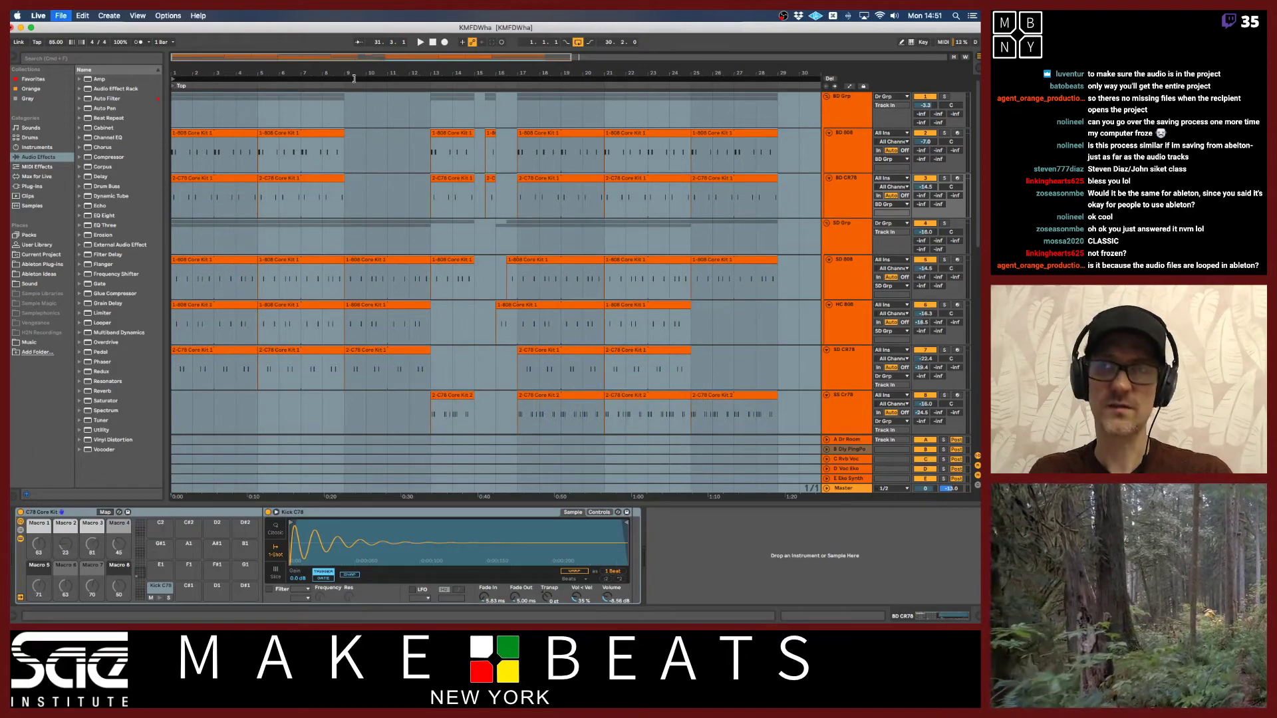
drag(482, 158, 430, 120)
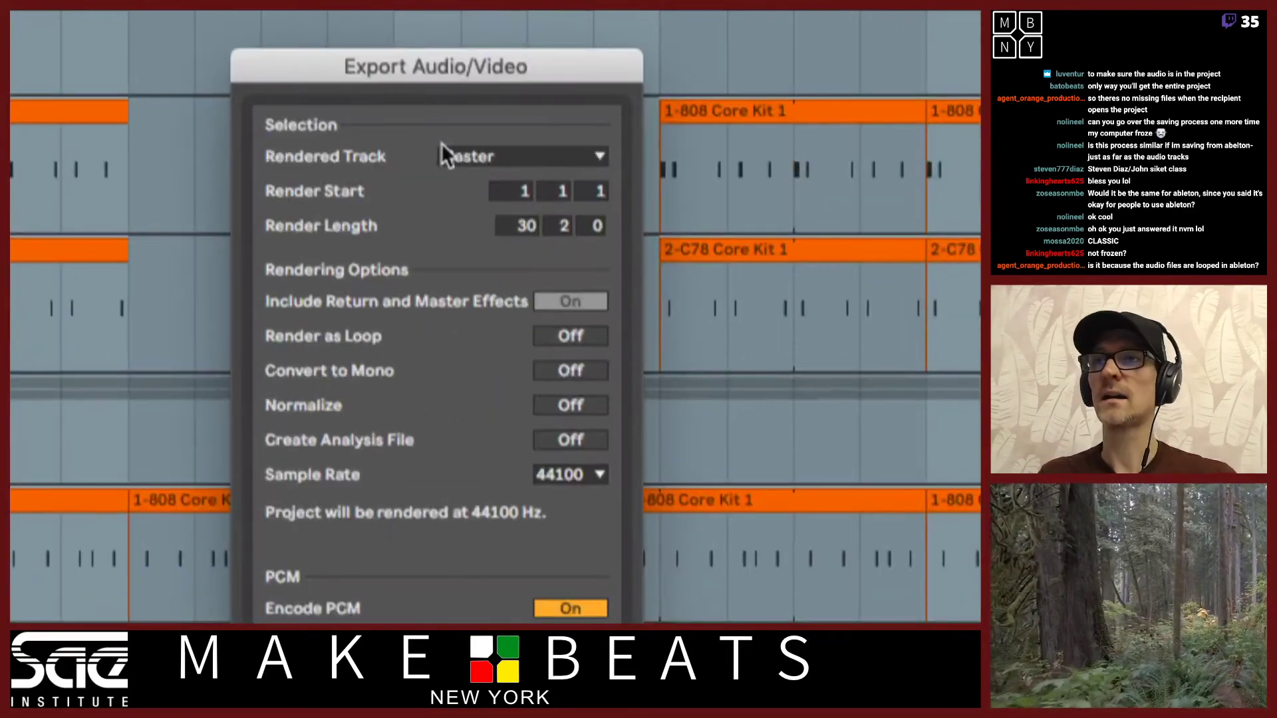
click(482, 160)
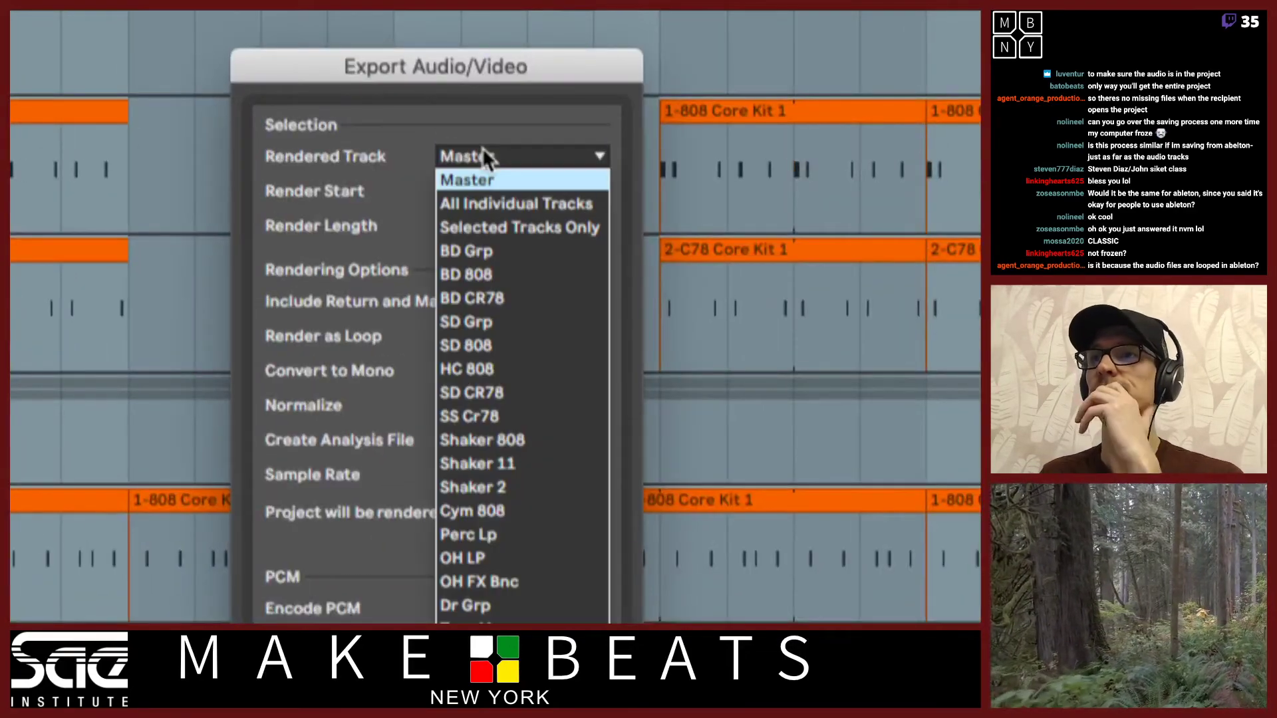
click(508, 203)
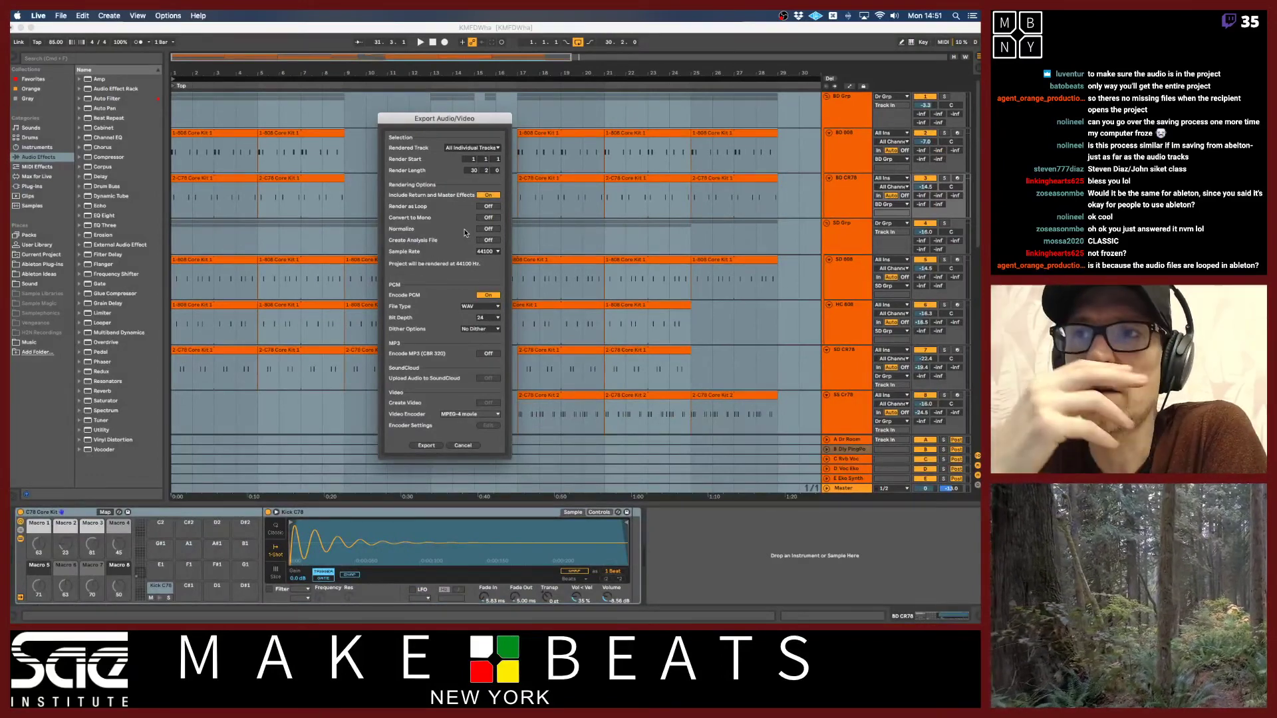
click(462, 446)
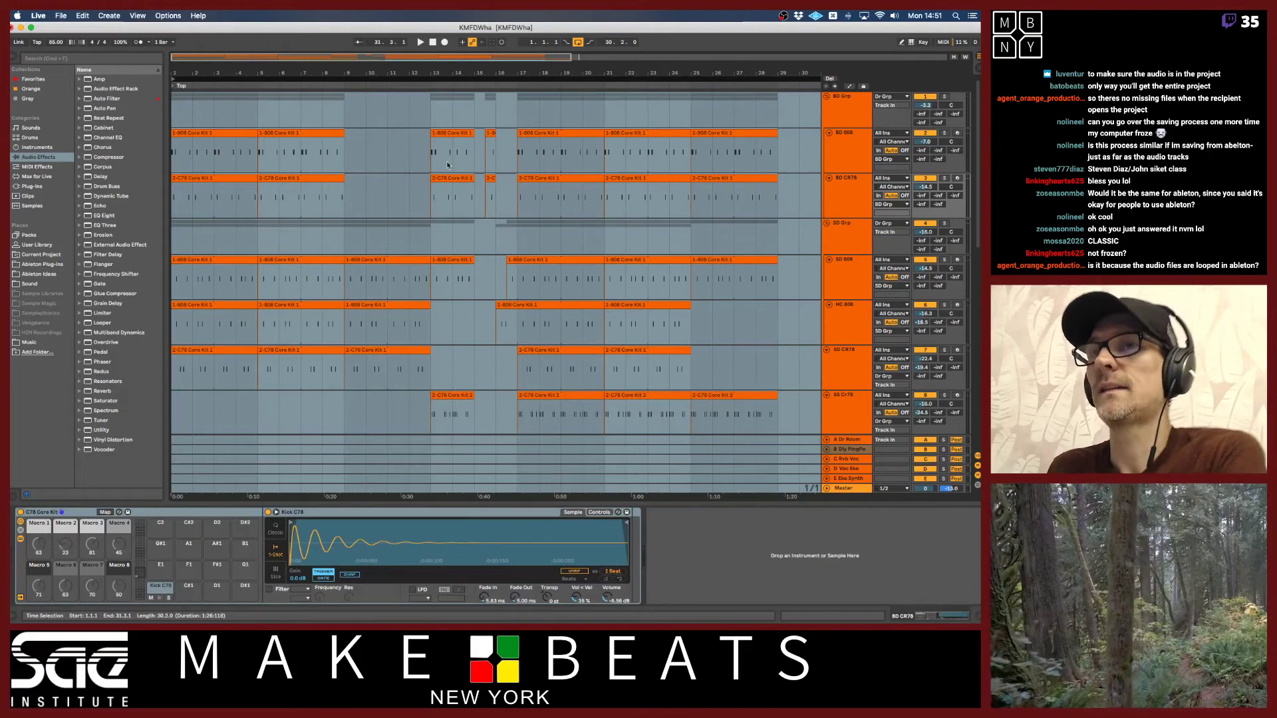
Clear the arrangement selection and fold all the tracks, including the BD Grp and SD Grp groups.
click(179, 112)
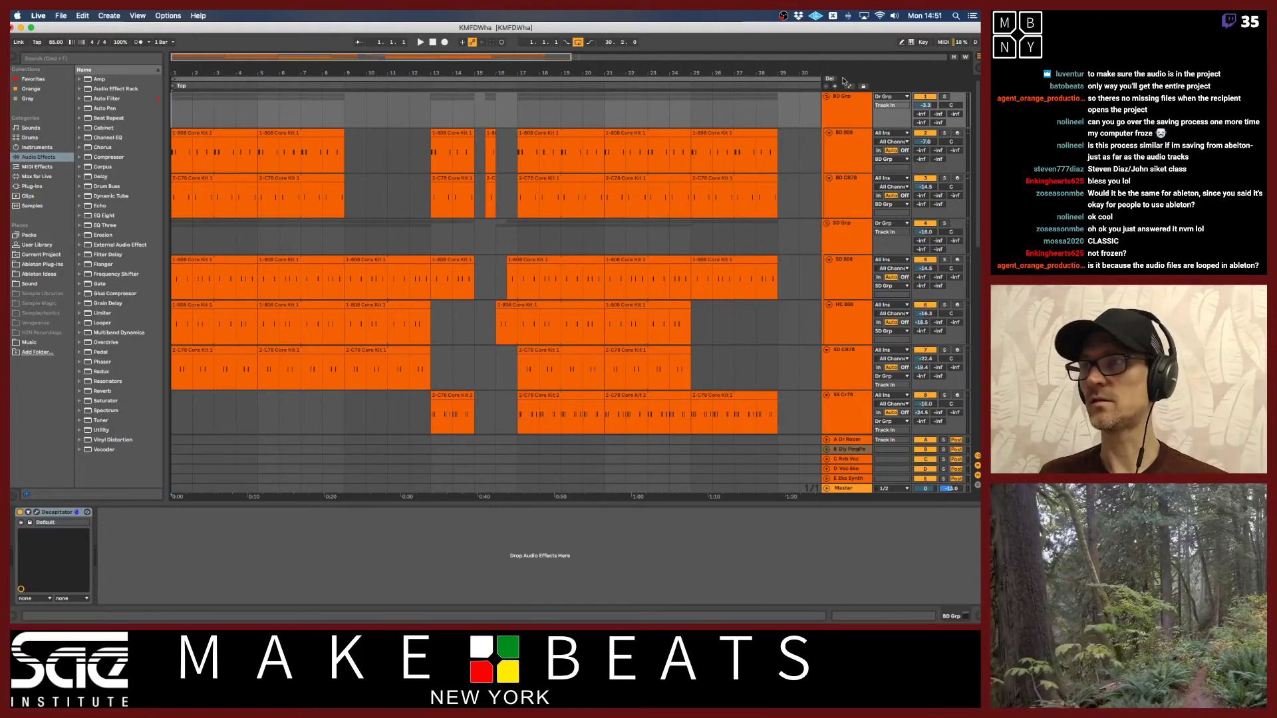
click(828, 132)
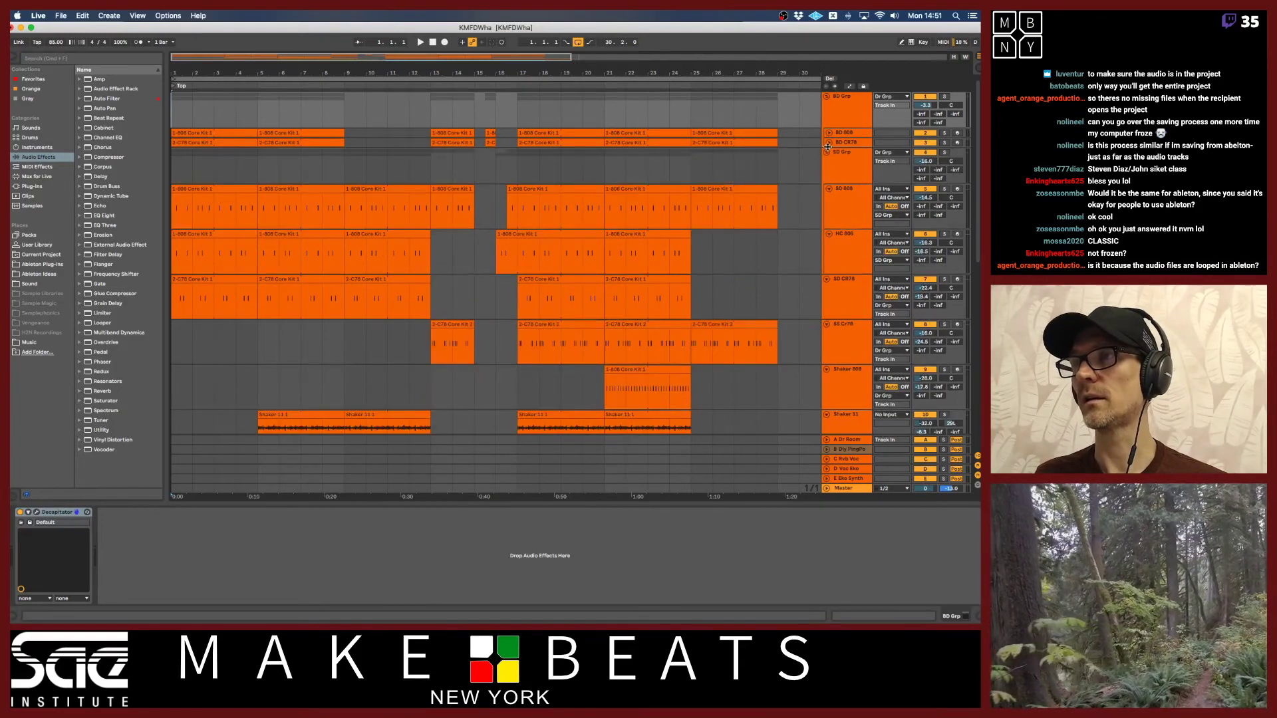
click(828, 193)
alt+click(828, 199)
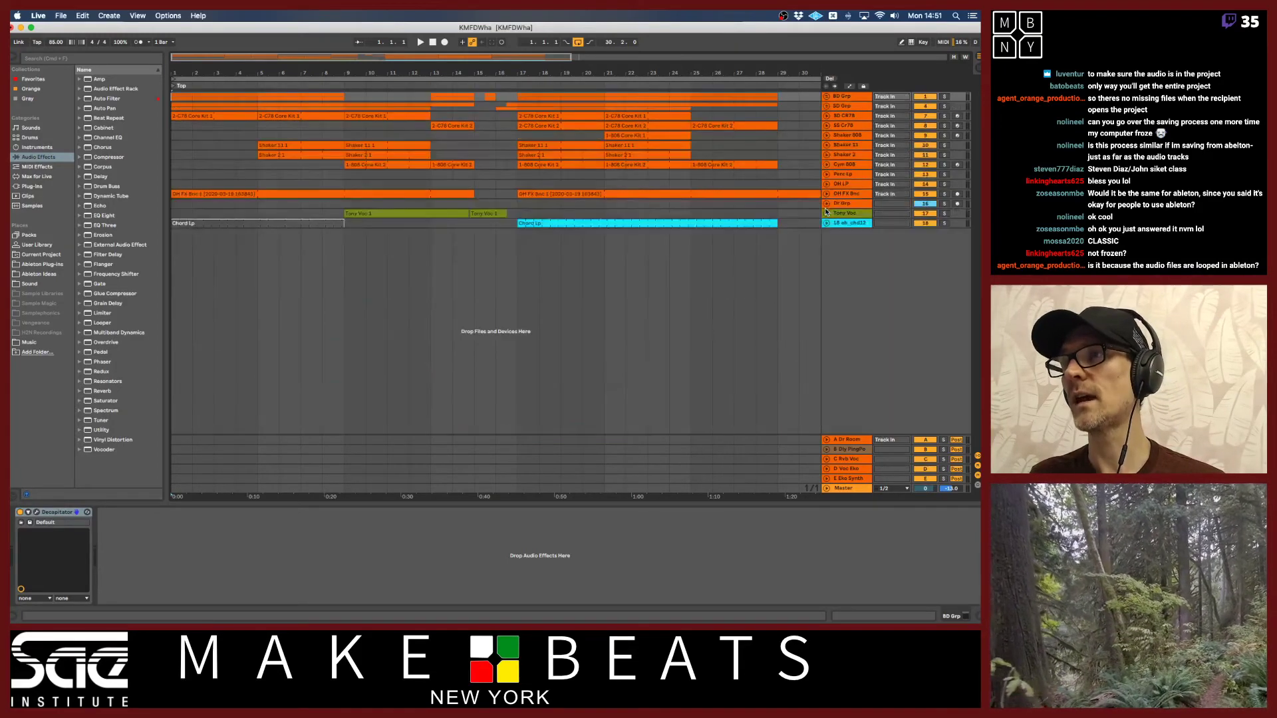